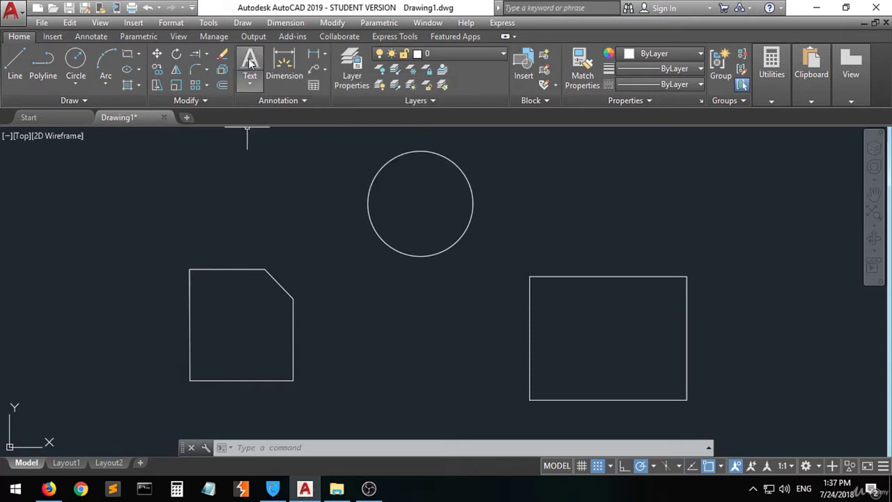
Step: Add single-line text just below the circle with height 10 and rotation 0, entering "circle" and "546" on two lines
{"action": "left_click", "coordinate": [251, 86]}
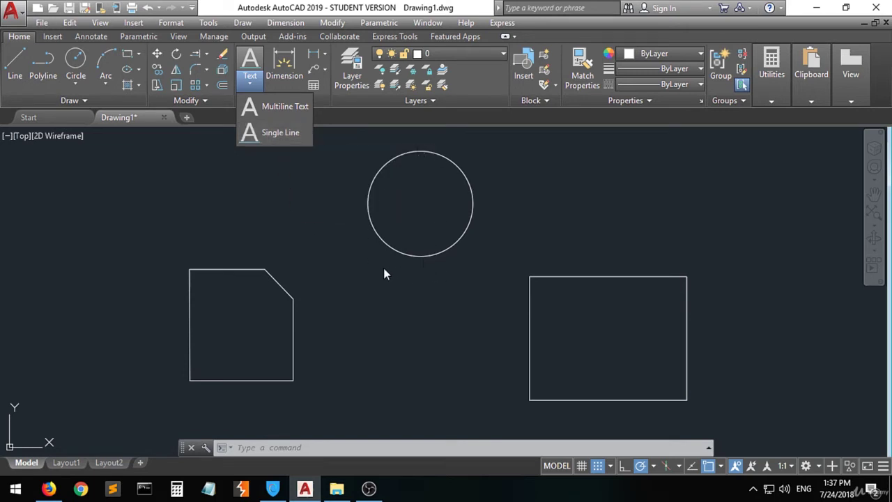
{"action": "left_click", "coordinate": [275, 133]}
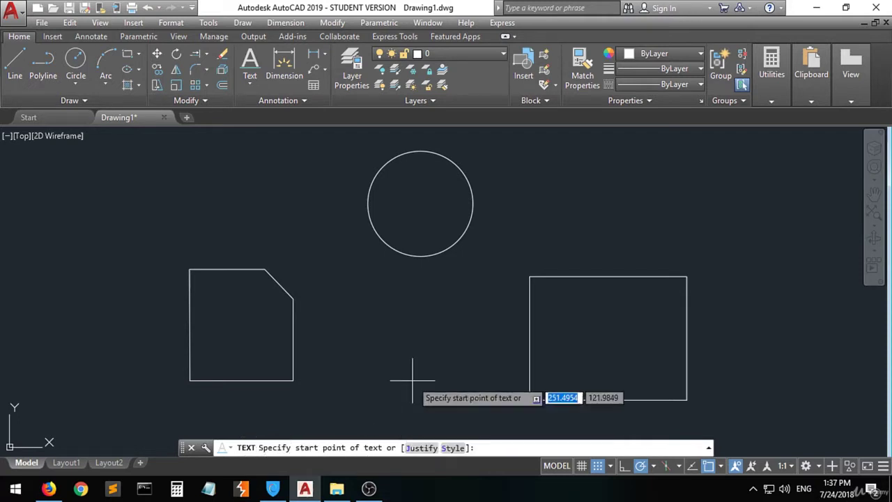
{"action": "left_click", "coordinate": [377, 270]}
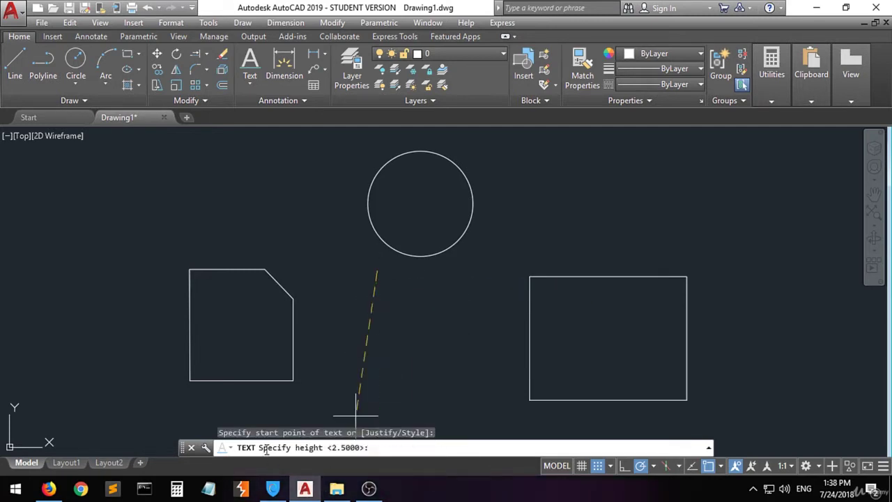
{"action": "left_click", "coordinate": [376, 257]}
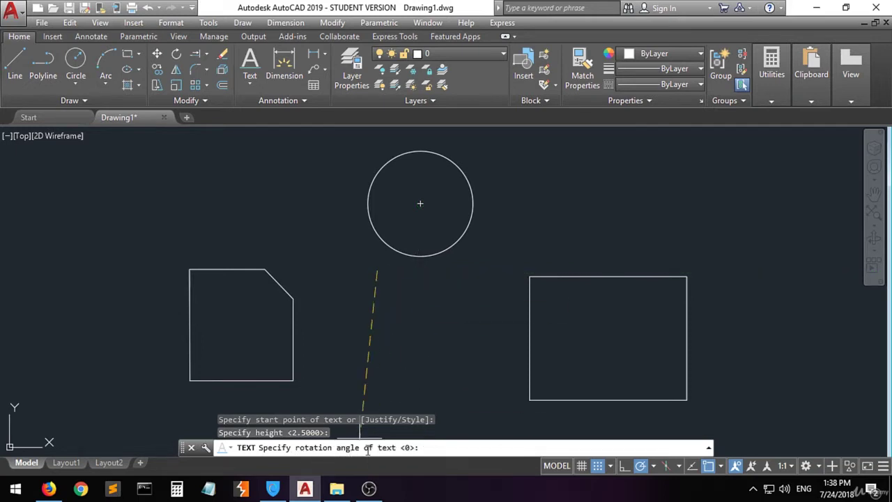
{"action": "left_click", "coordinate": [465, 271]}
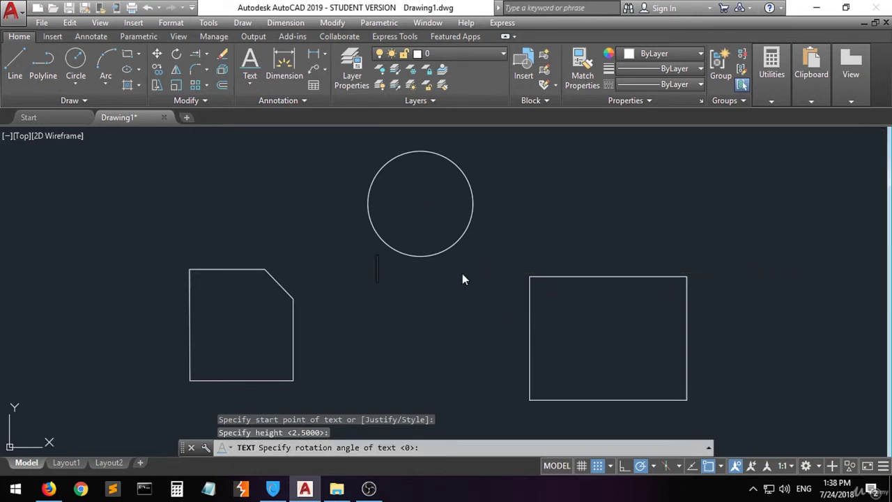
{"action": "type", "text": "Circl"}
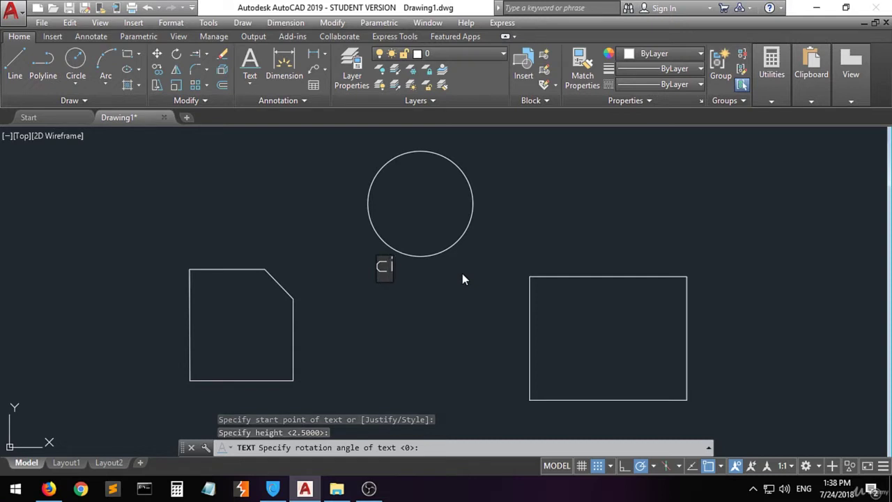
{"action": "type", "text": "e"}
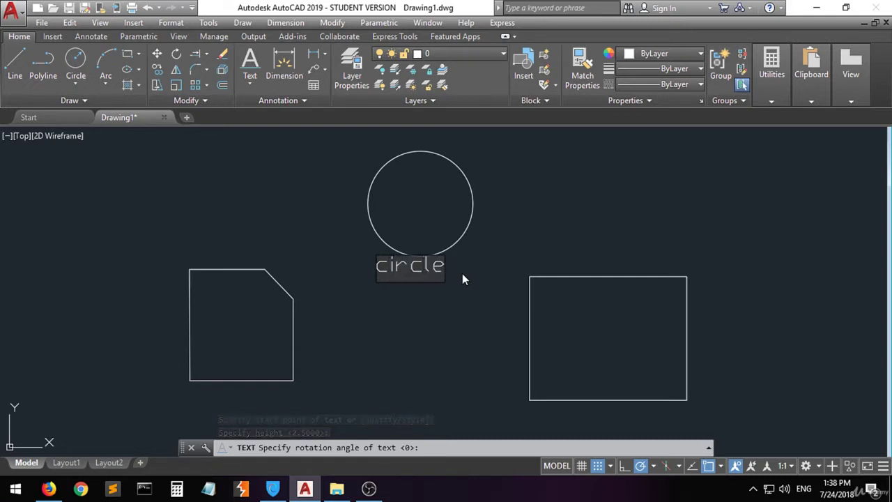
{"action": "key", "text": "Return"}
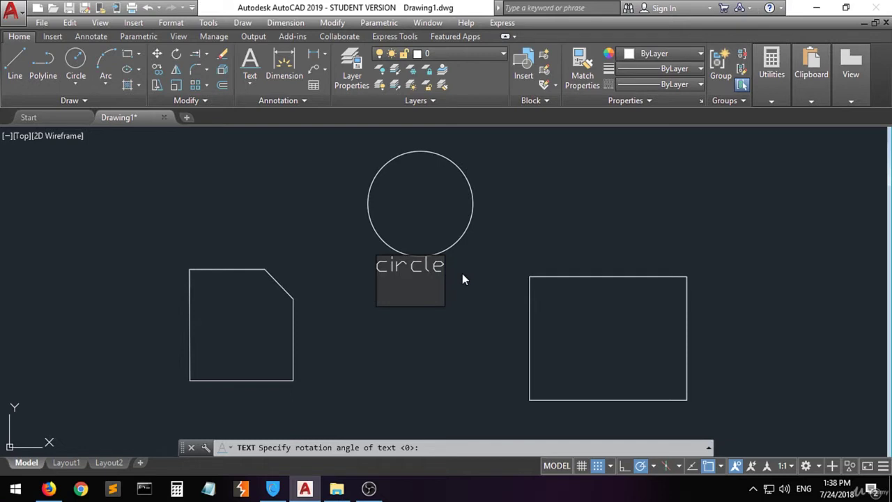
{"action": "type", "text": "546"}
{"action": "key", "text": "Return"}
{"action": "key", "text": "Return"}
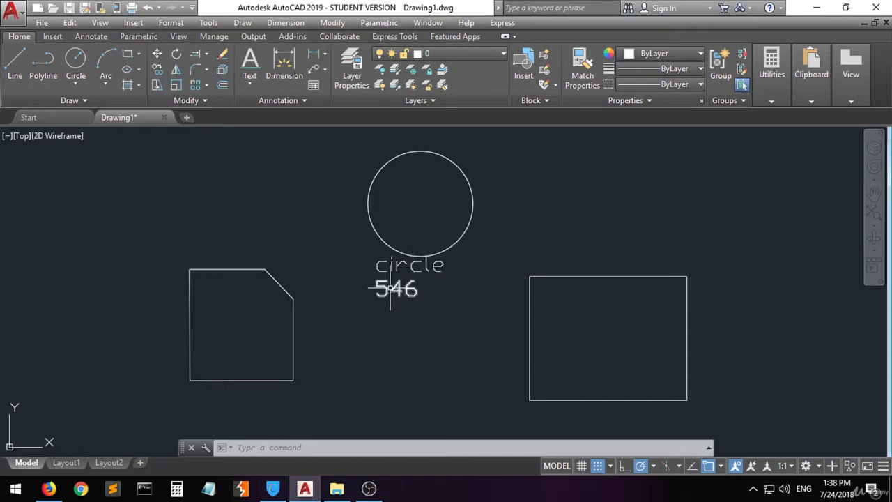
{"action": "mouse_move", "coordinate": [386, 289]}
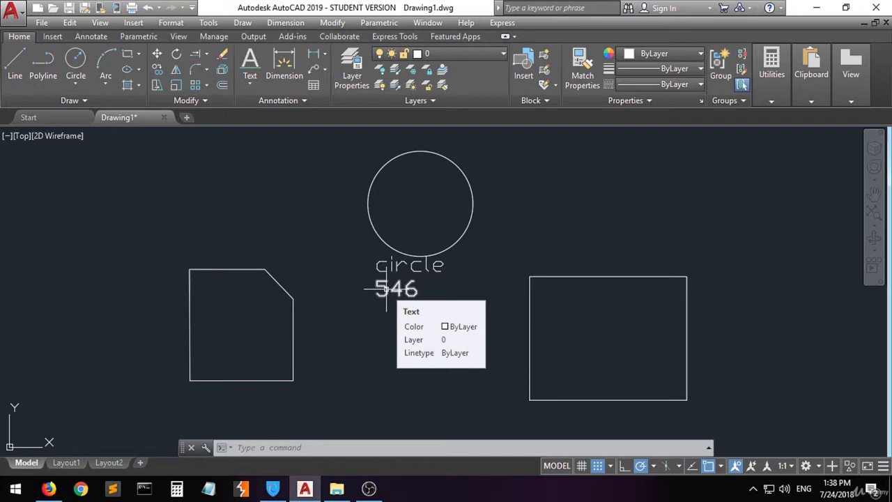
{"action": "right_click", "coordinate": [387, 289]}
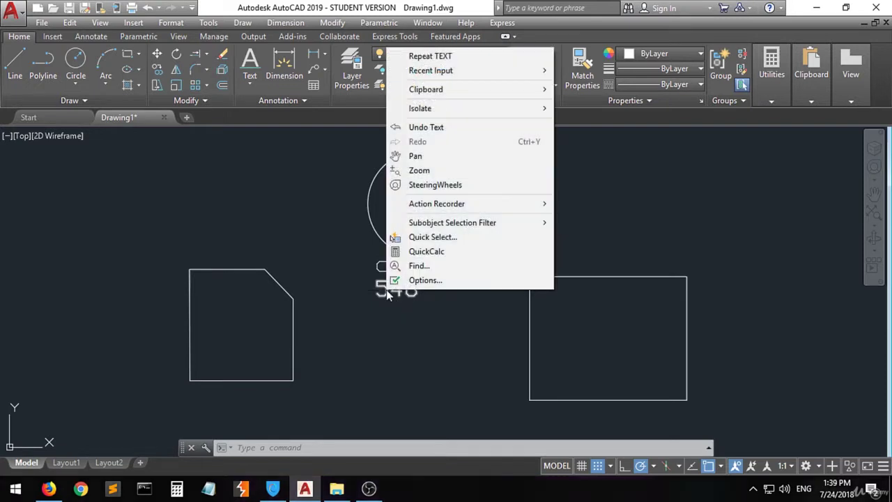
{"action": "left_click", "coordinate": [389, 336]}
{"action": "left_click", "coordinate": [330, 327]}
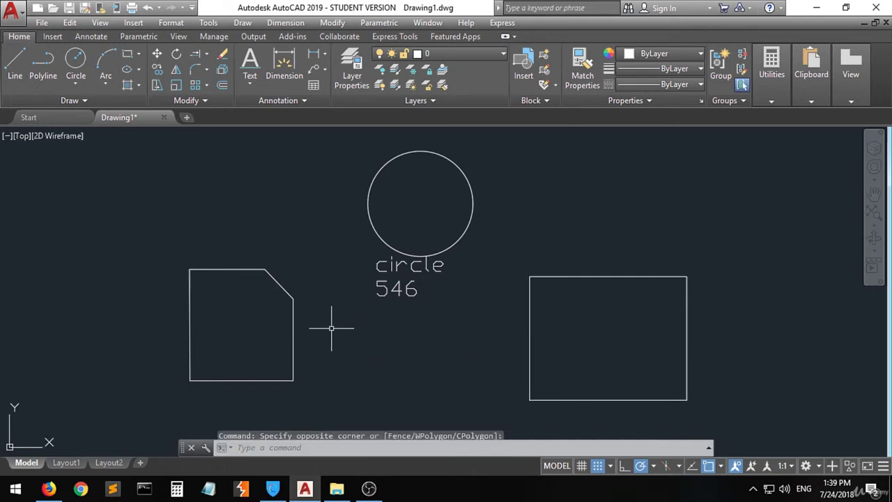
Step: Open the properties of the "546" text and set its height to 5
{"action": "left_click", "coordinate": [396, 291]}
{"action": "right_click", "coordinate": [397, 293]}
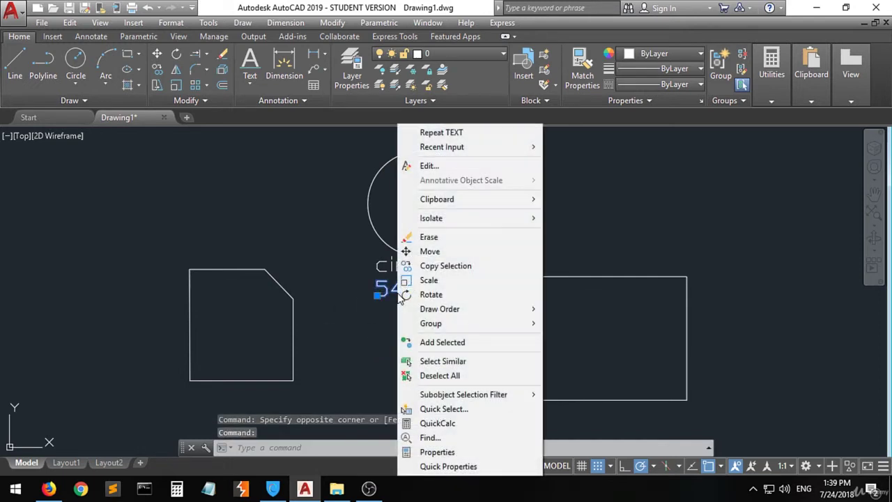
{"action": "left_click", "coordinate": [465, 453]}
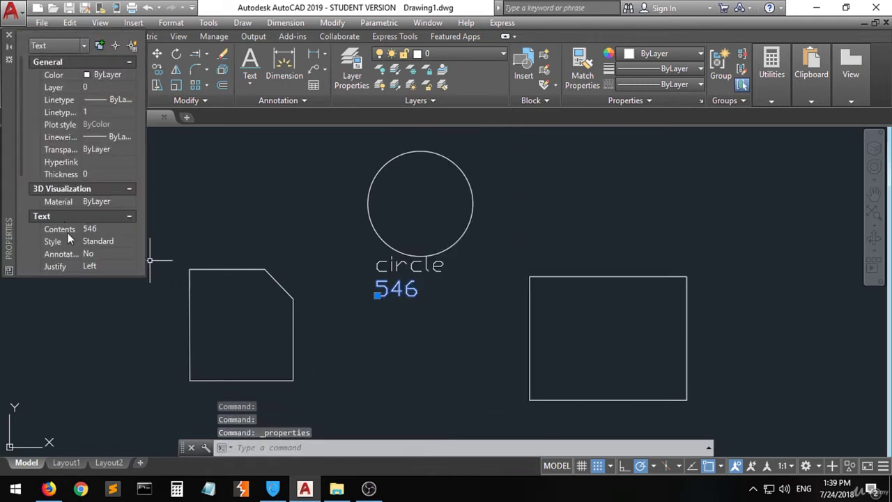
{"action": "scroll", "coordinate": [76, 234], "scroll_direction": "down", "scroll_amount": 3}
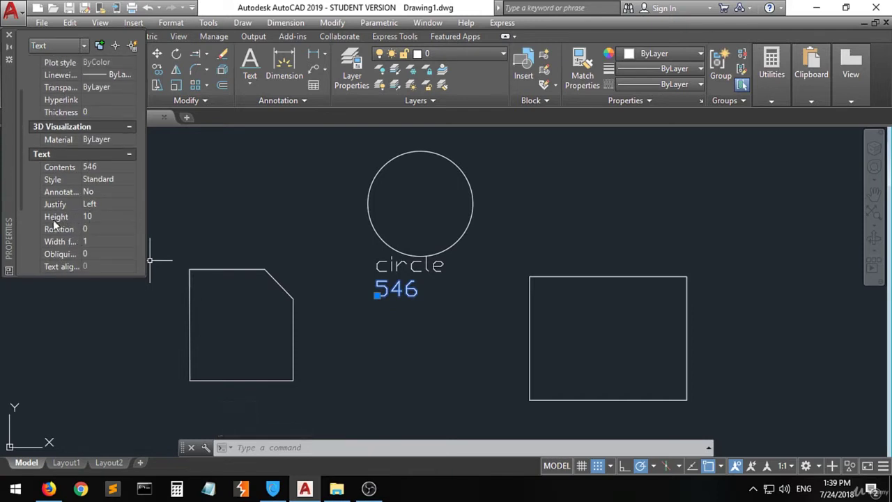
{"action": "left_click", "coordinate": [88, 217]}
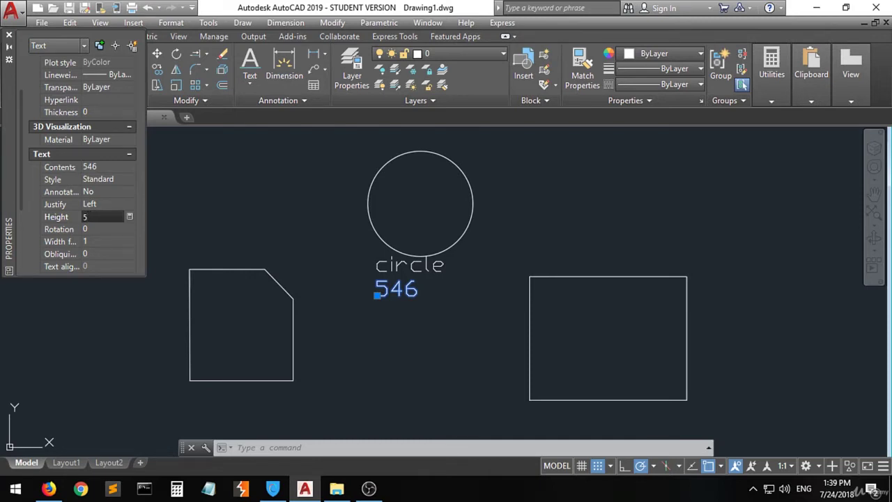
{"action": "left_click", "coordinate": [88, 229]}
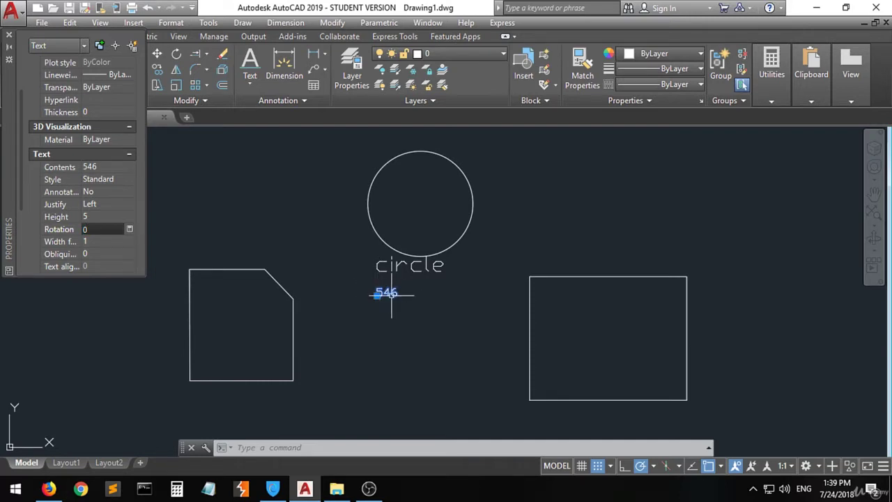
Step: Set the height of the "546" text to 20 and deselect it
{"action": "left_click", "coordinate": [95, 217]}
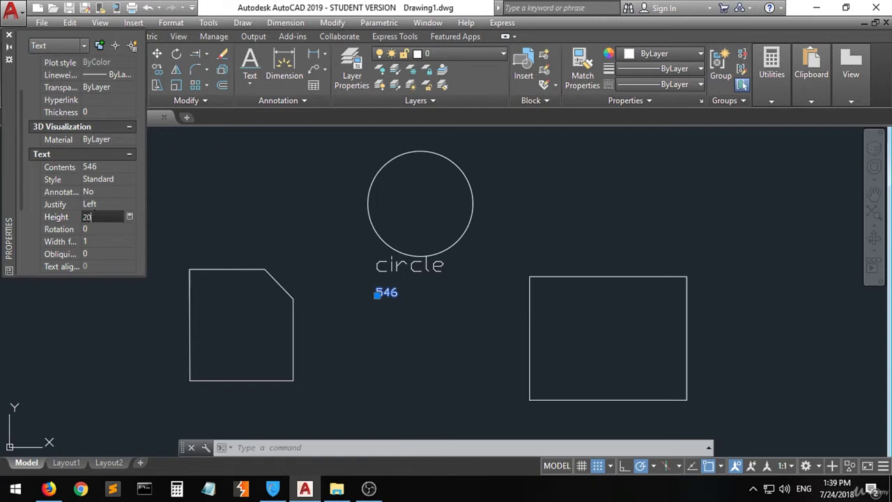
{"action": "key", "text": "Return"}
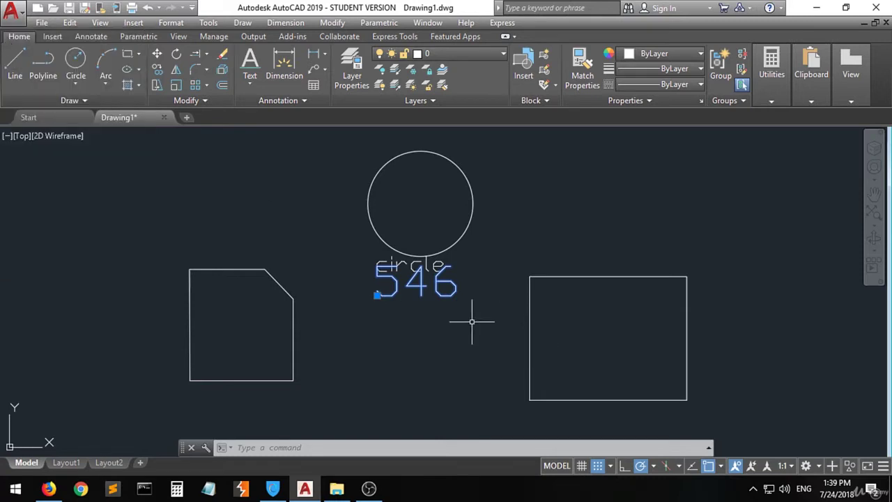
{"action": "left_click", "coordinate": [337, 333]}
{"action": "left_click", "coordinate": [377, 354]}
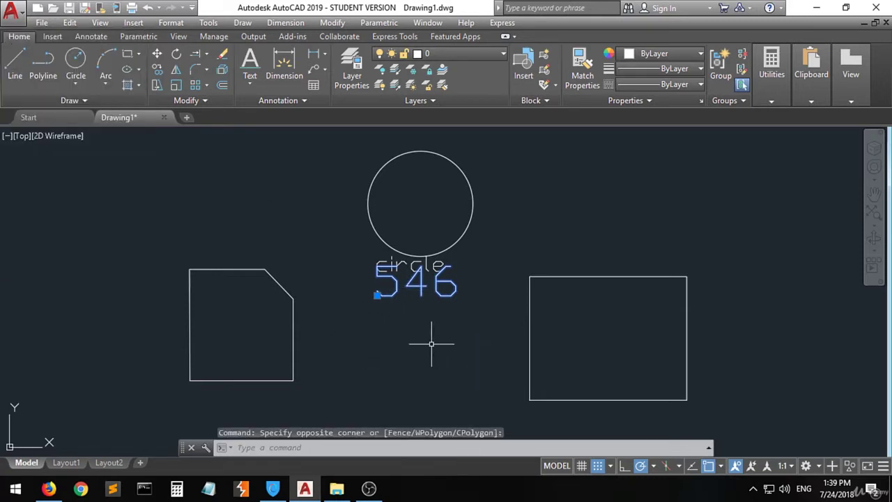
{"action": "key", "text": "Escape"}
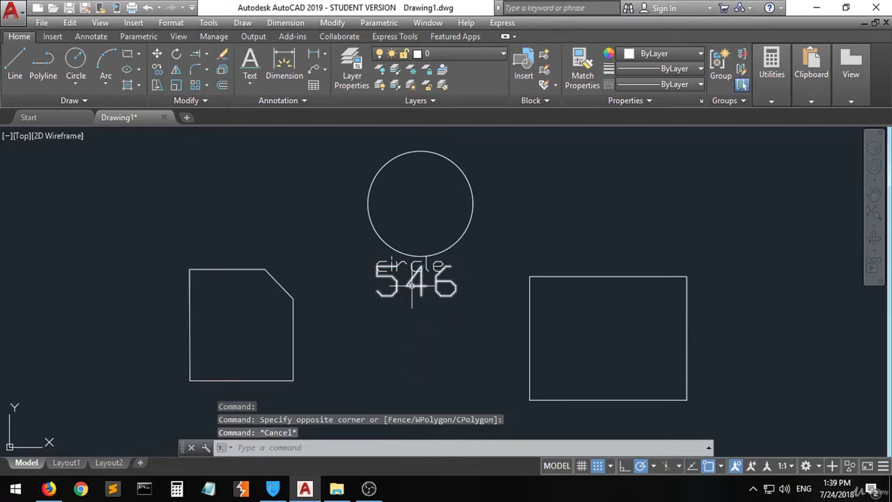
Step: Move the "546" text straight down 10 units so it clears the "circle" label
{"action": "left_click", "coordinate": [421, 291]}
{"action": "left_click", "coordinate": [156, 55]}
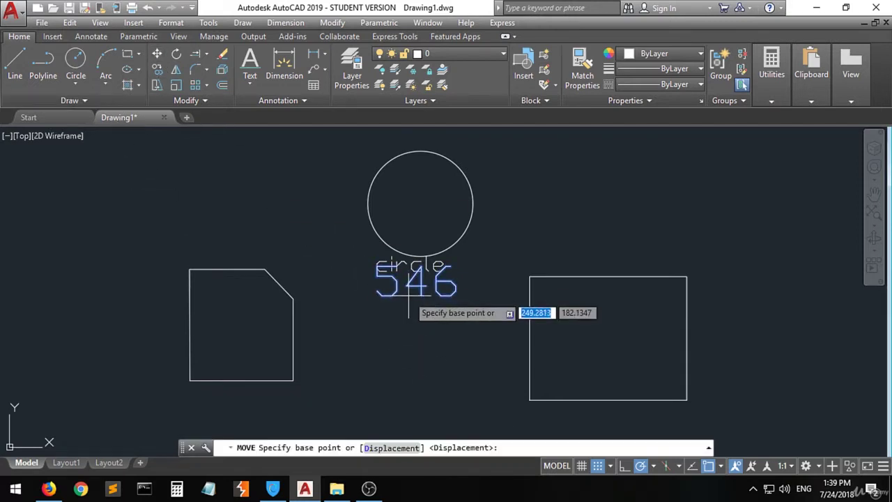
{"action": "left_click", "coordinate": [419, 286]}
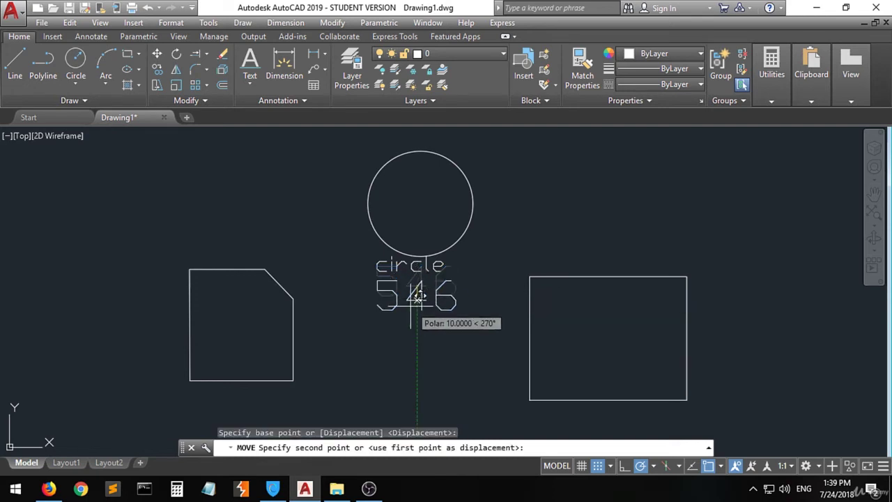
{"action": "left_click", "coordinate": [418, 296]}
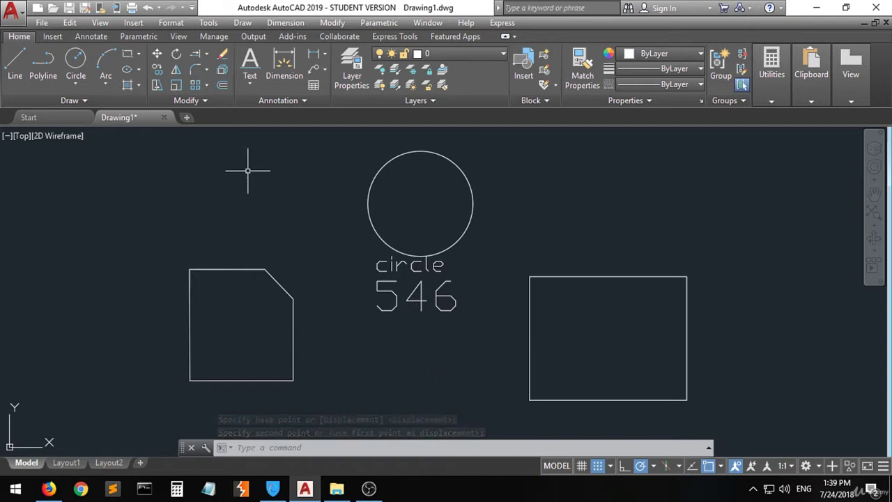
Step: Add a linear dimension to the rectangle's top edge, placing the dimension line above it
{"action": "left_click", "coordinate": [325, 56]}
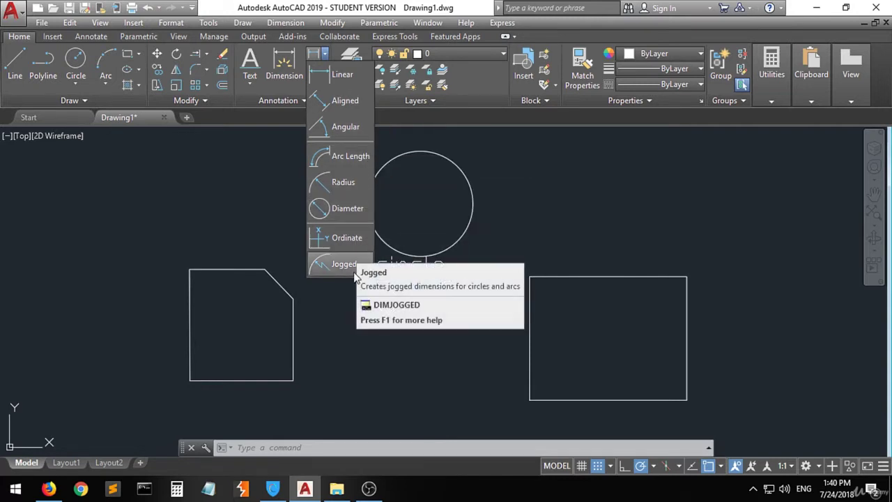
{"action": "left_click", "coordinate": [334, 84]}
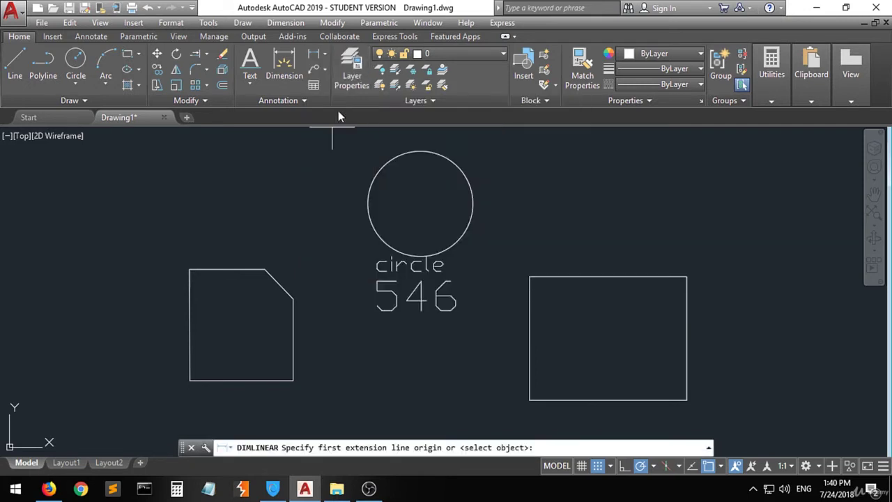
{"action": "left_click", "coordinate": [686, 277]}
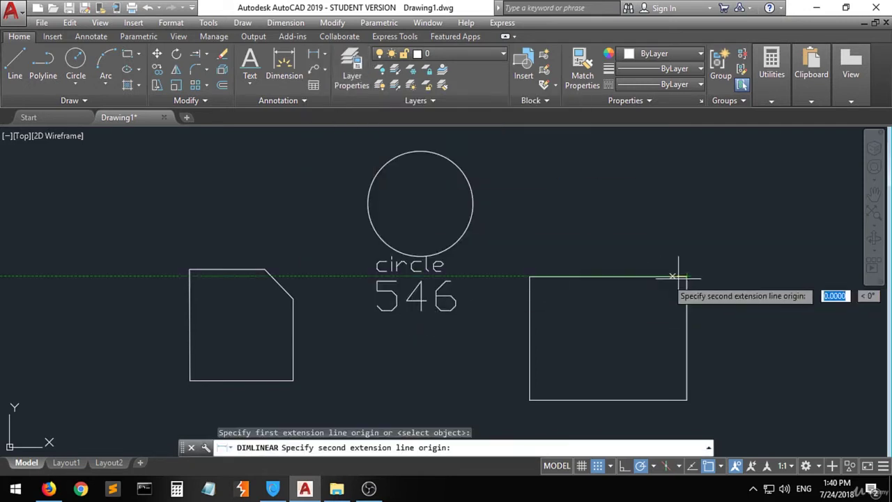
{"action": "left_click", "coordinate": [529, 277]}
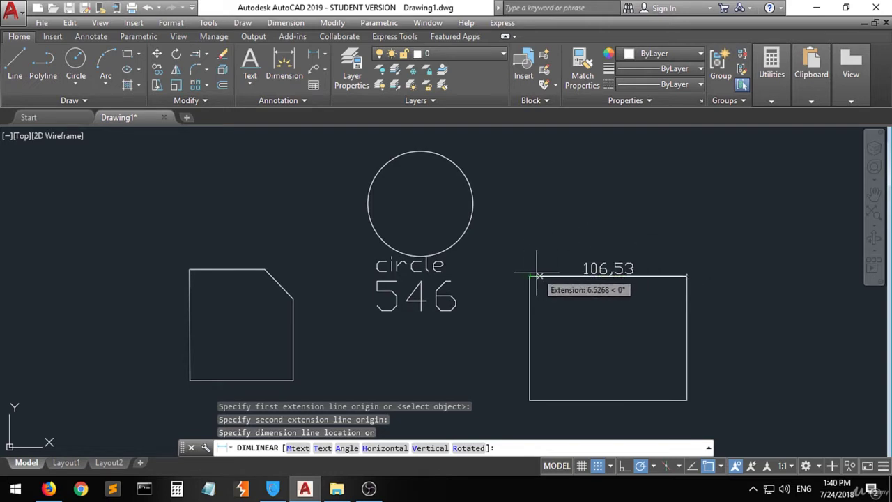
{"action": "left_click", "coordinate": [533, 245]}
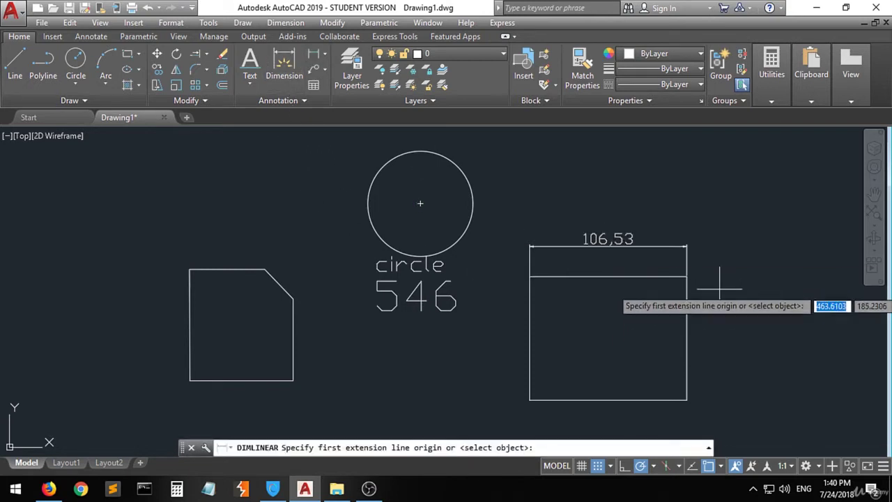
Step: Add a vertical linear dimension to the rectangle's right edge, placing the dimension line outside the shape
{"action": "left_click", "coordinate": [687, 277]}
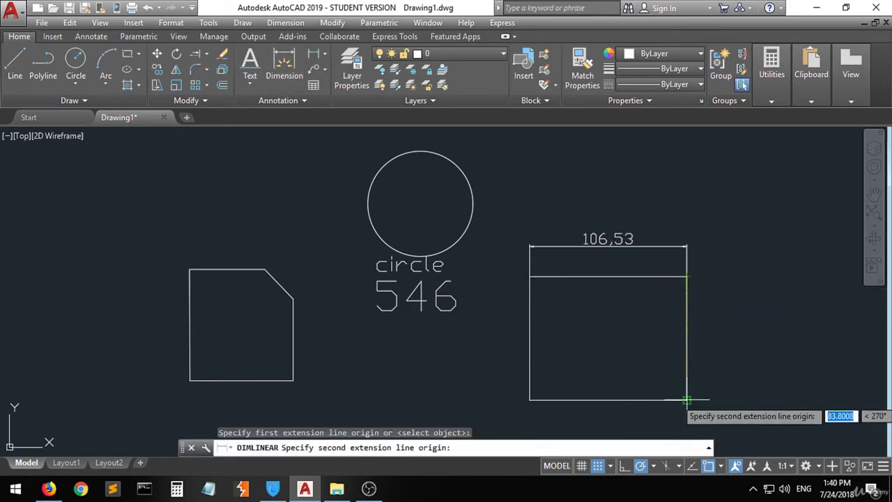
{"action": "left_click", "coordinate": [687, 400]}
{"action": "left_click", "coordinate": [736, 399]}
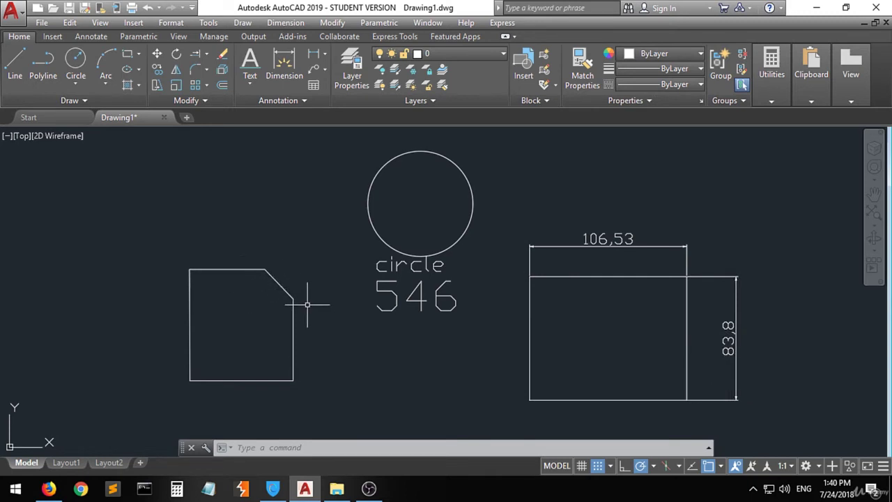
Step: Add a horizontal linear dimension between the ends of the chamfered corner, placing the dimension line above the shape
{"action": "left_click", "coordinate": [315, 56]}
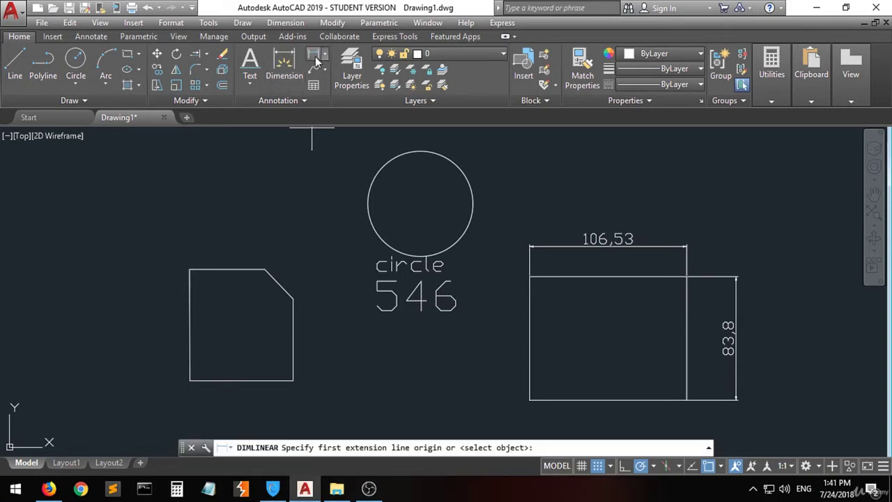
{"action": "left_click", "coordinate": [265, 269]}
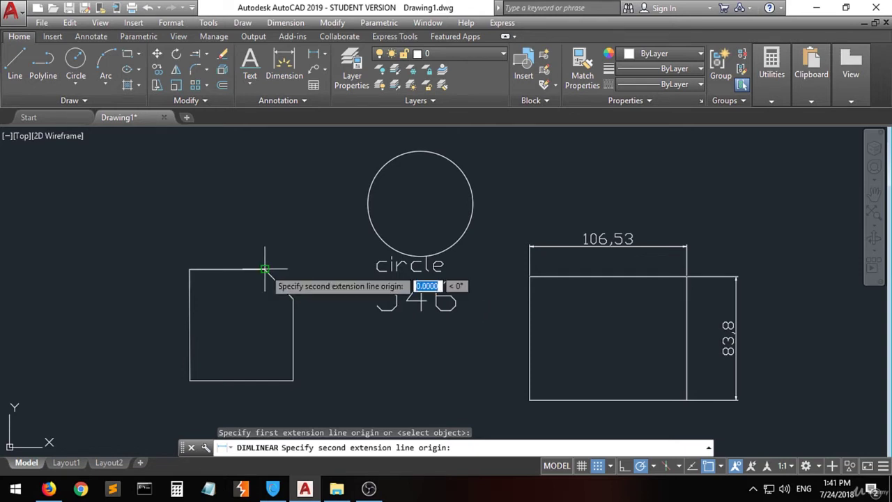
{"action": "left_click", "coordinate": [294, 298]}
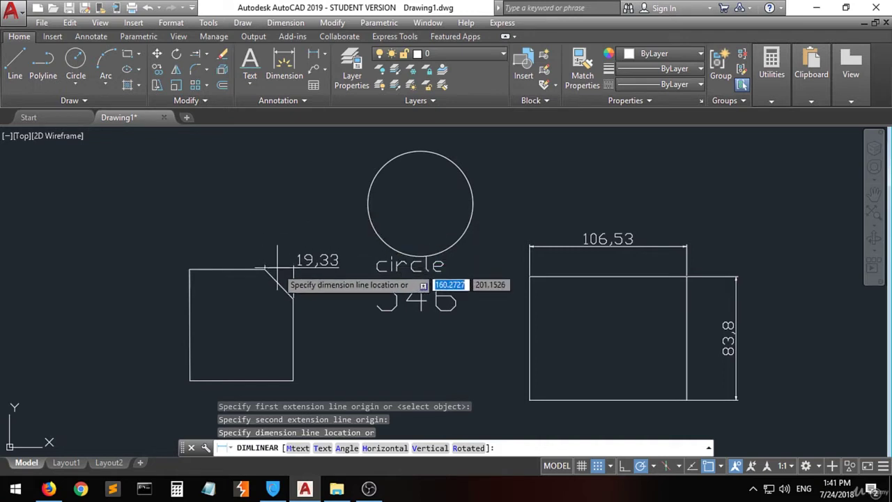
{"action": "left_click", "coordinate": [276, 244]}
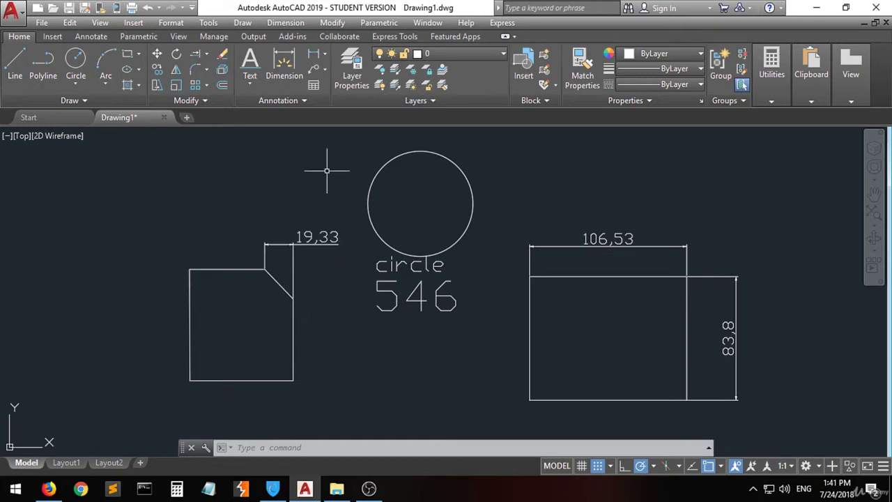
Step: Add an aligned dimension to the chamfered corner's sloped edge, placing the dimension line inside the shape
{"action": "left_click", "coordinate": [325, 54]}
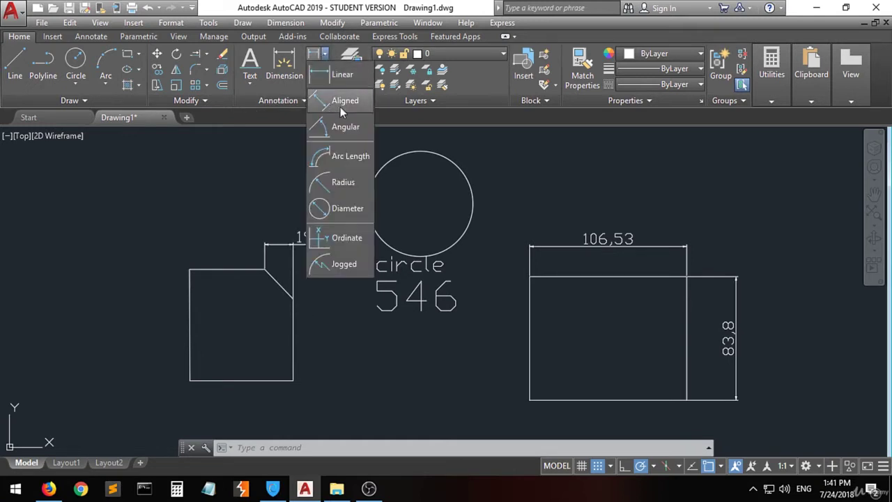
{"action": "left_click", "coordinate": [341, 105]}
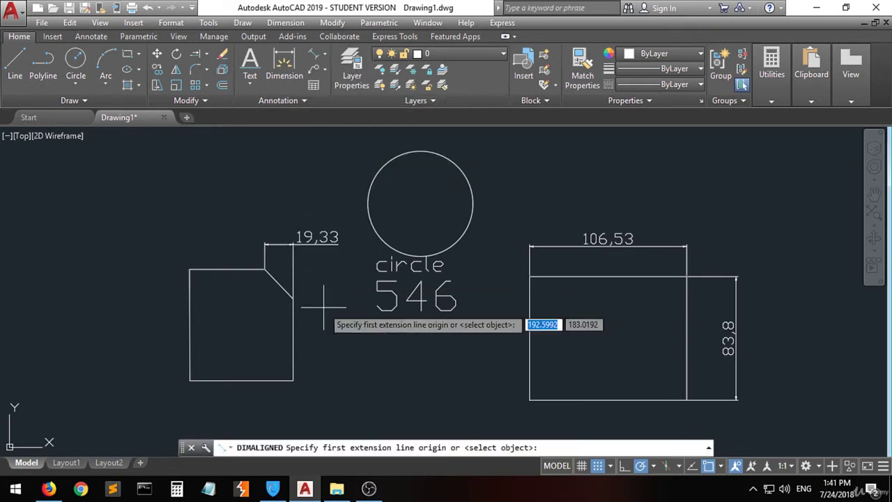
{"action": "left_click", "coordinate": [265, 270]}
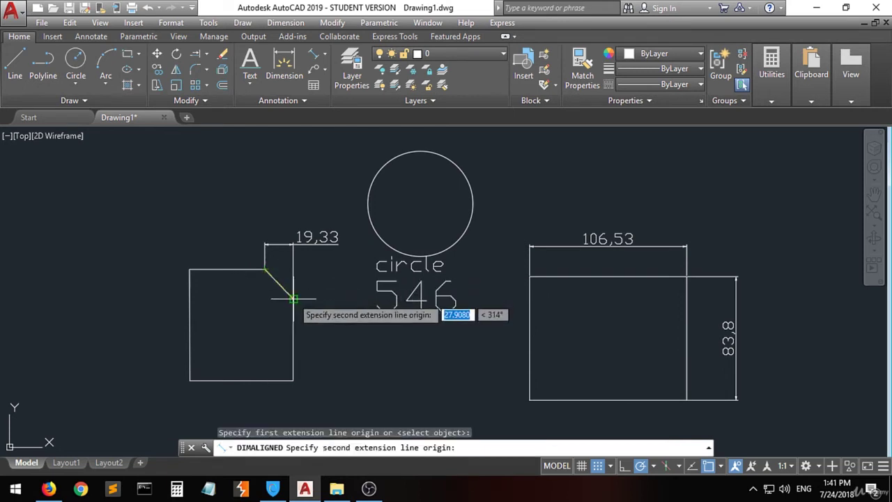
{"action": "left_click", "coordinate": [293, 299]}
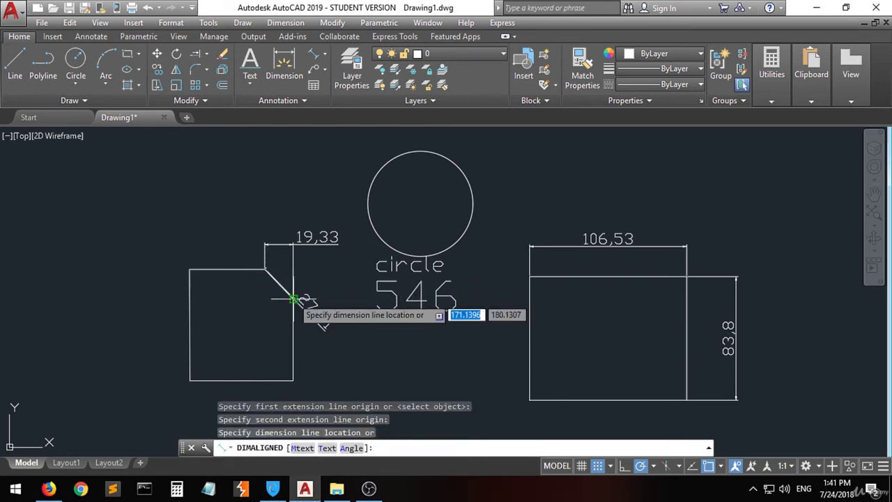
{"action": "left_click", "coordinate": [241, 326]}
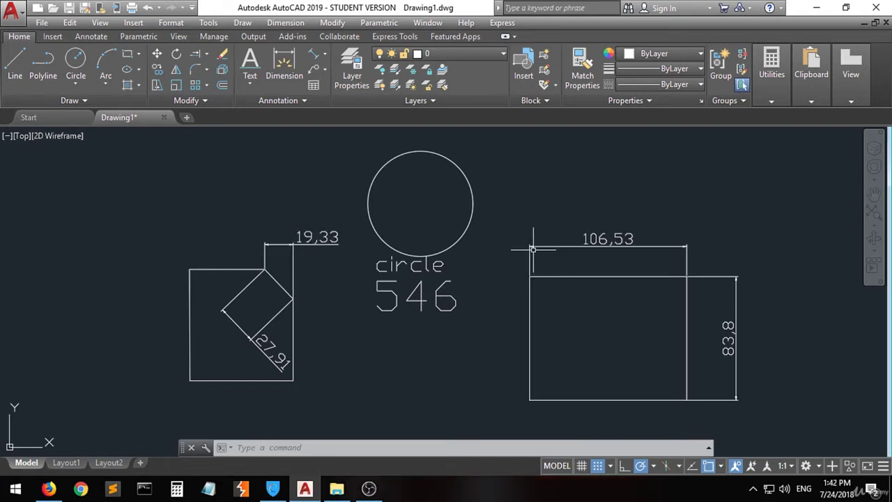
{"action": "scroll", "coordinate": [534, 251], "scroll_direction": "up", "scroll_amount": 4}
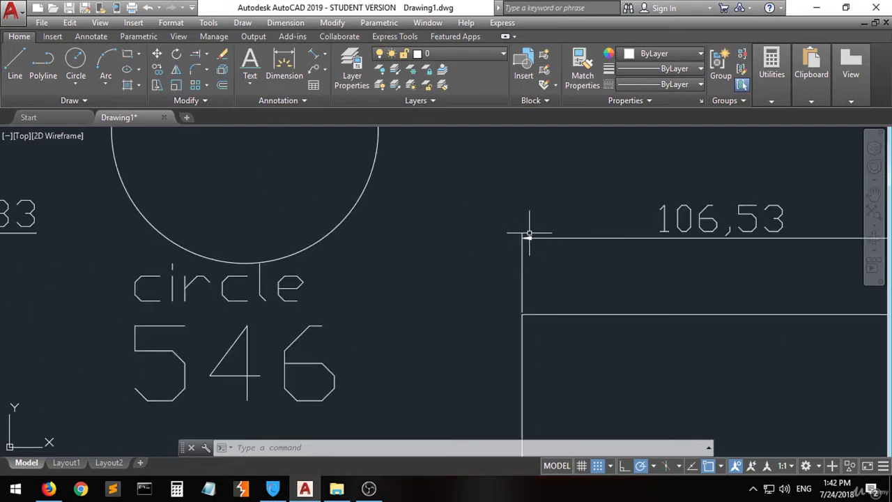
{"action": "scroll", "coordinate": [429, 244], "scroll_direction": "down", "scroll_amount": 4}
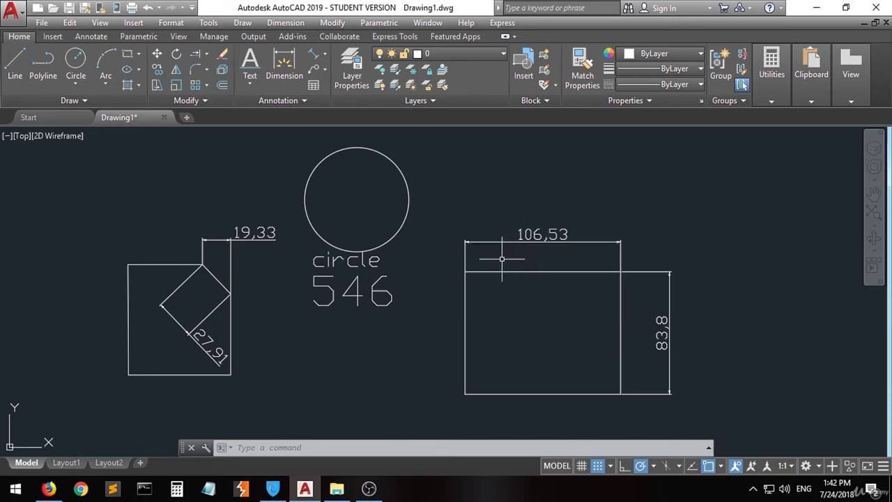
{"action": "left_click", "coordinate": [303, 101]}
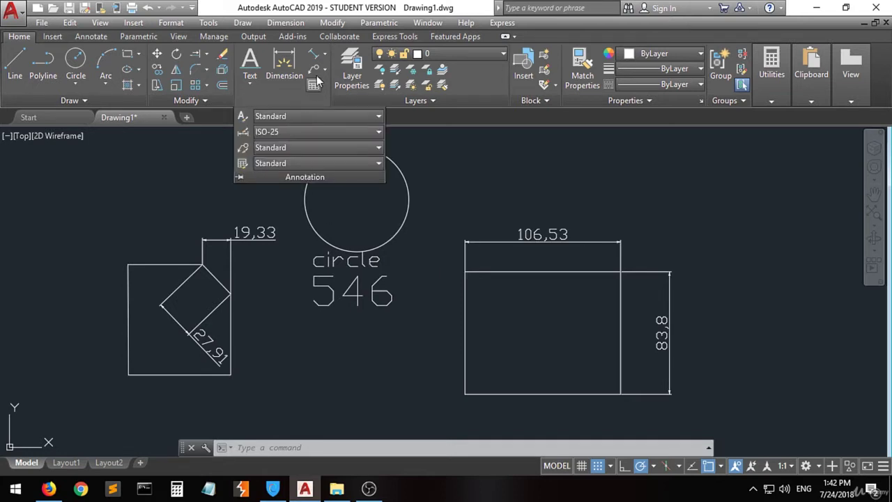
{"action": "left_click", "coordinate": [325, 54]}
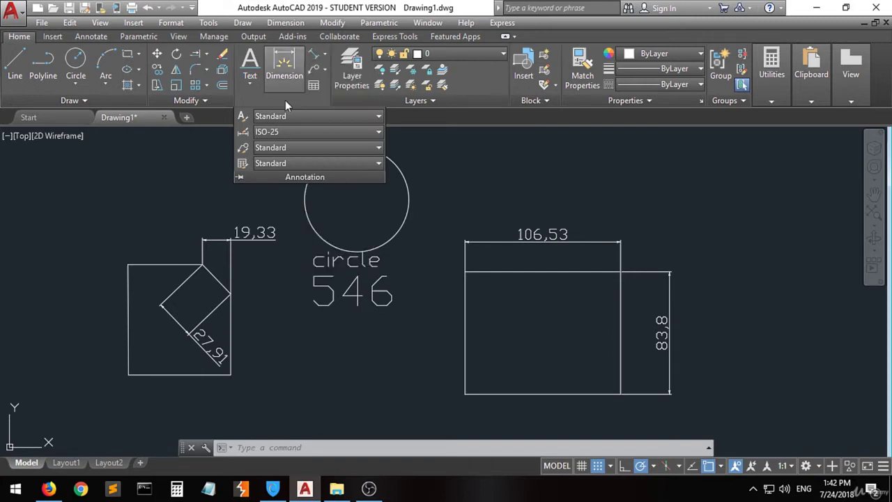
{"action": "left_click", "coordinate": [189, 183]}
{"action": "left_click", "coordinate": [162, 196]}
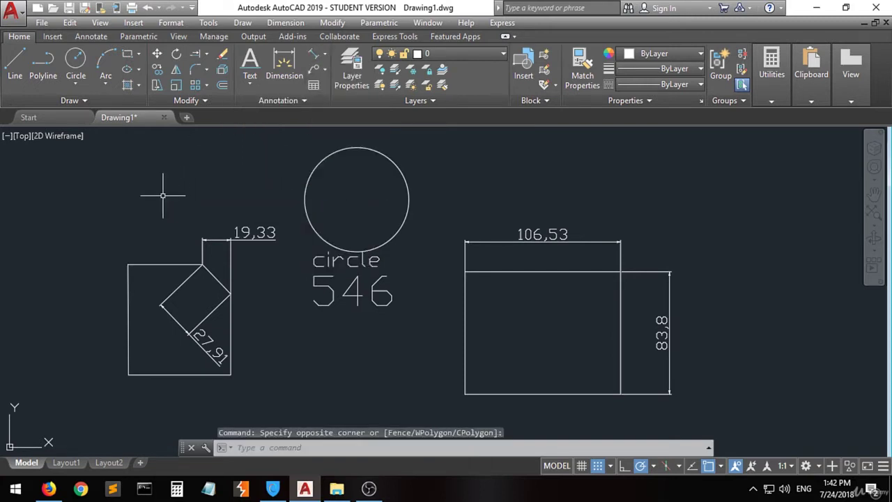
Step: Open the ISO-25 dimension style for modification from the Dimension Style Manager
{"action": "left_click", "coordinate": [79, 39]}
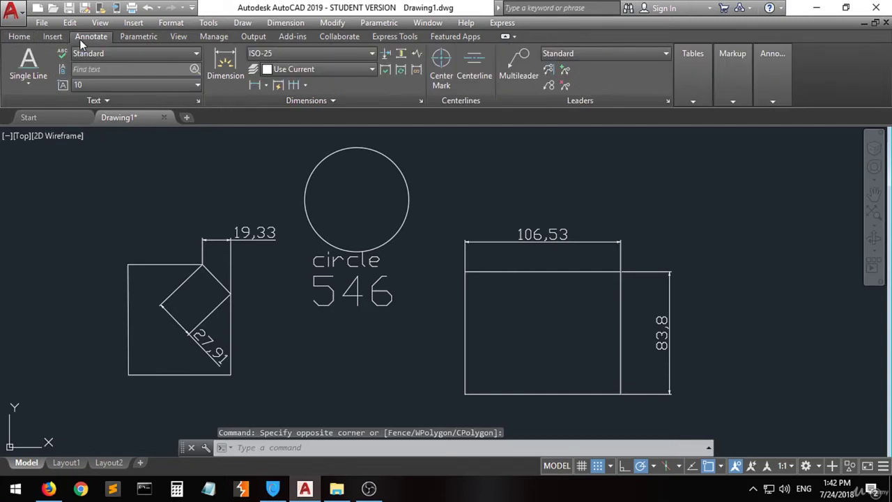
{"action": "left_click", "coordinate": [347, 100]}
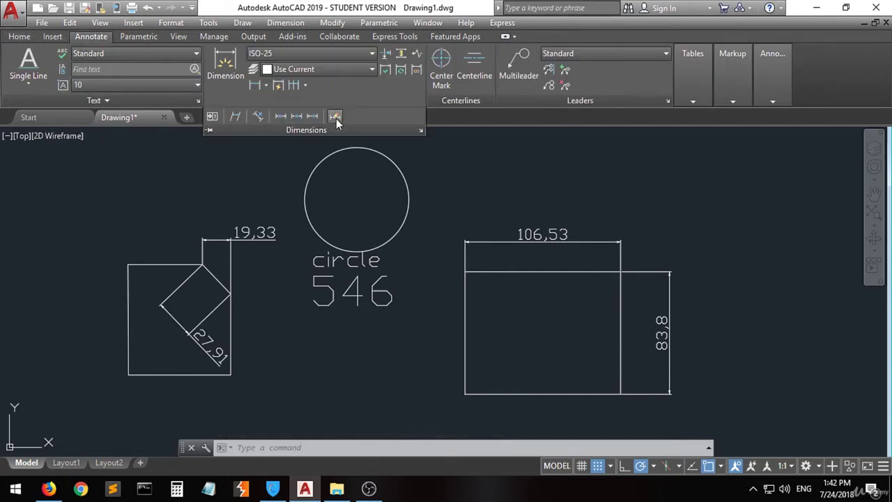
{"action": "left_click", "coordinate": [422, 131]}
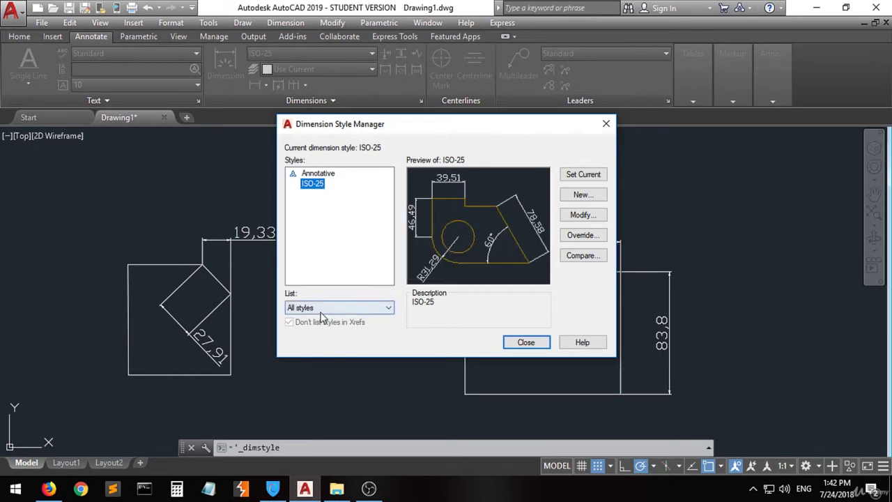
{"action": "left_click", "coordinate": [312, 184]}
{"action": "left_click", "coordinate": [306, 229]}
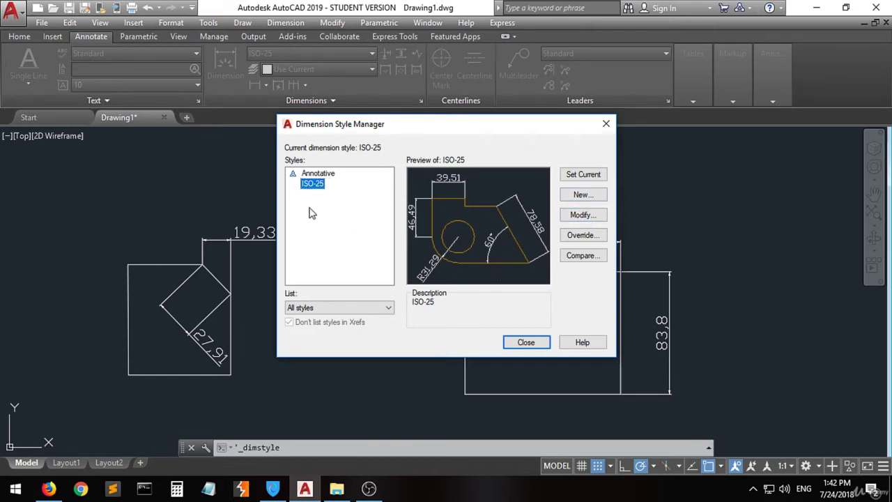
{"action": "left_click", "coordinate": [587, 219]}
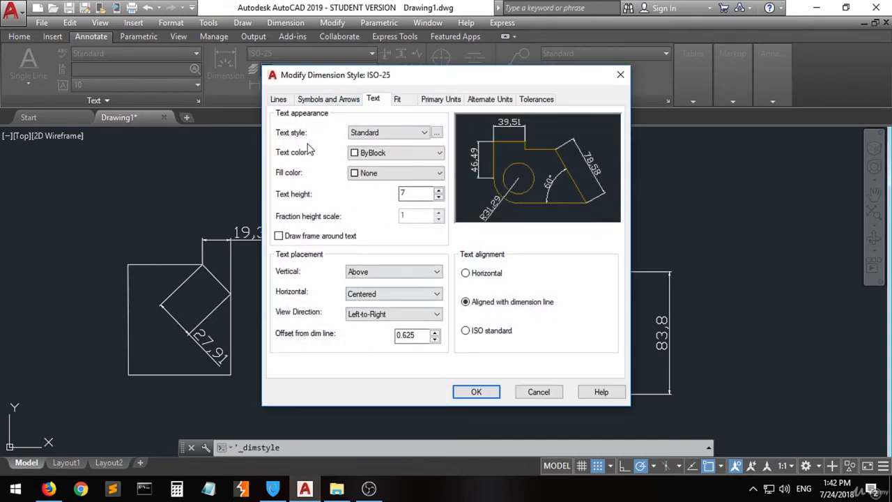
Step: Examine the color, linetype and lineweight options for the ISO-25 style's dimension lines
{"action": "left_click", "coordinate": [278, 101]}
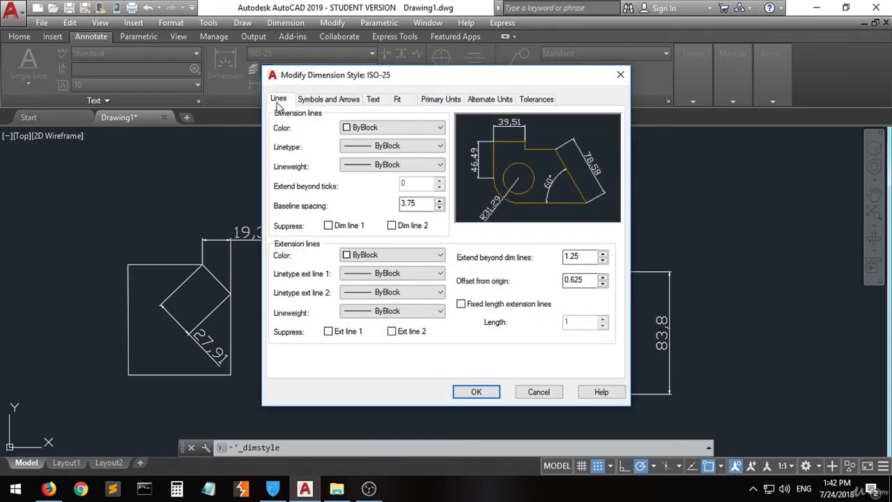
{"action": "left_click", "coordinate": [439, 133]}
{"action": "left_click", "coordinate": [437, 131]}
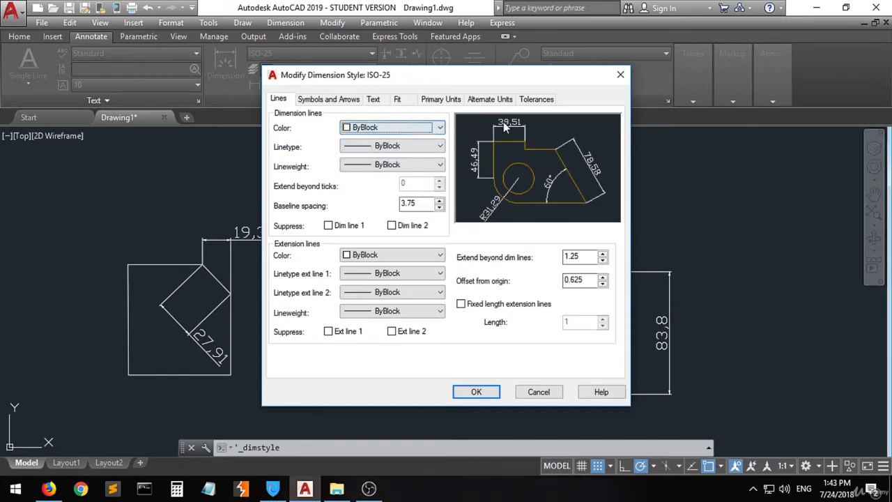
{"action": "left_click", "coordinate": [403, 150]}
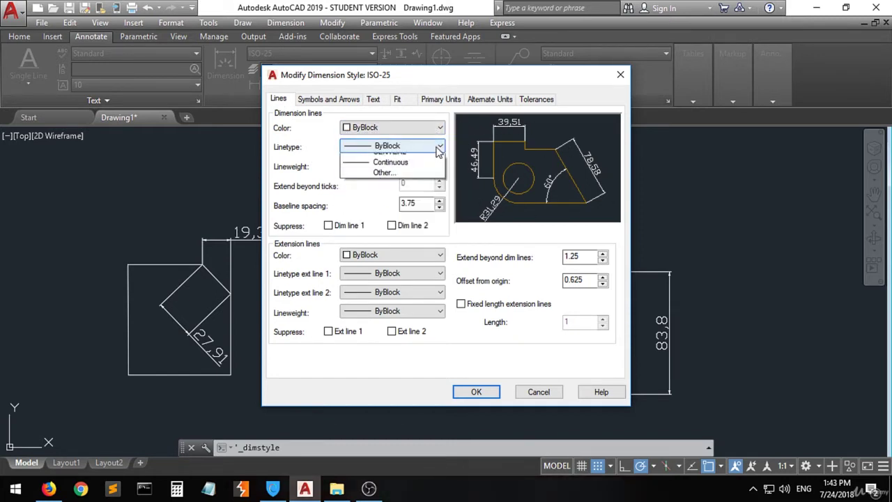
{"action": "left_click", "coordinate": [438, 148]}
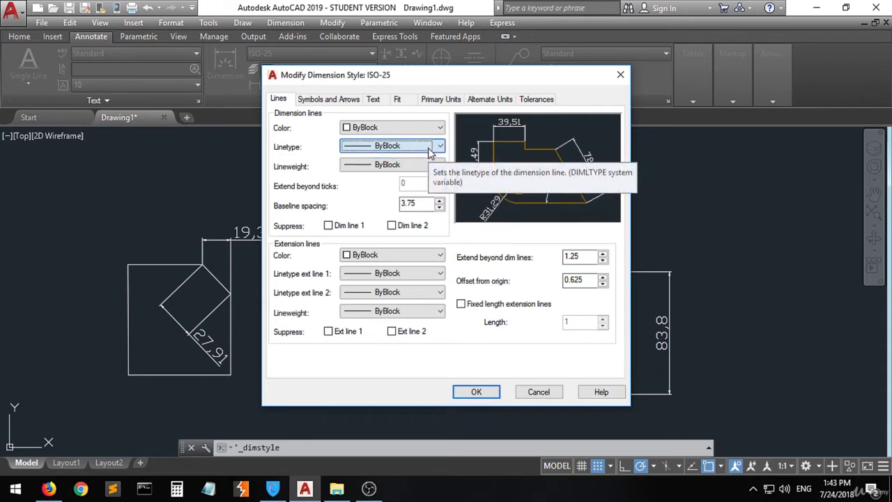
{"action": "left_click", "coordinate": [438, 166]}
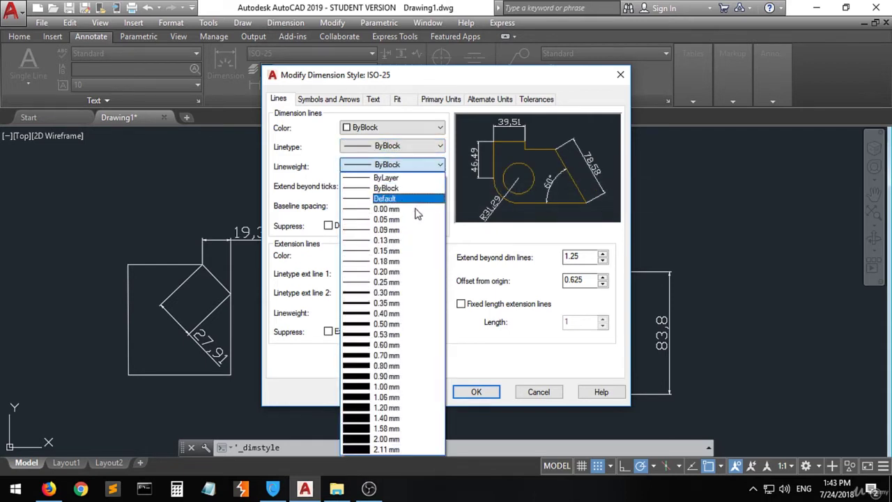
{"action": "left_click", "coordinate": [430, 167]}
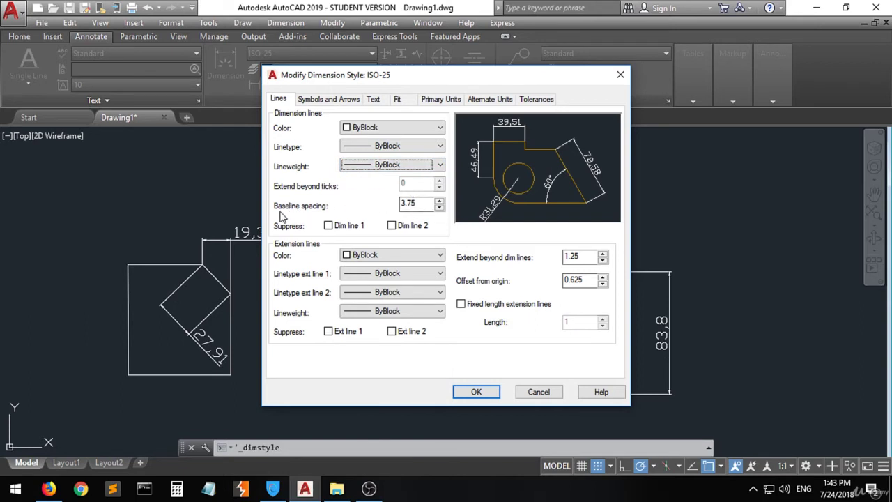
Step: Try a baseline spacing of 5 for the dimension lines and restore it to 3.75
{"action": "left_click", "coordinate": [420, 204]}
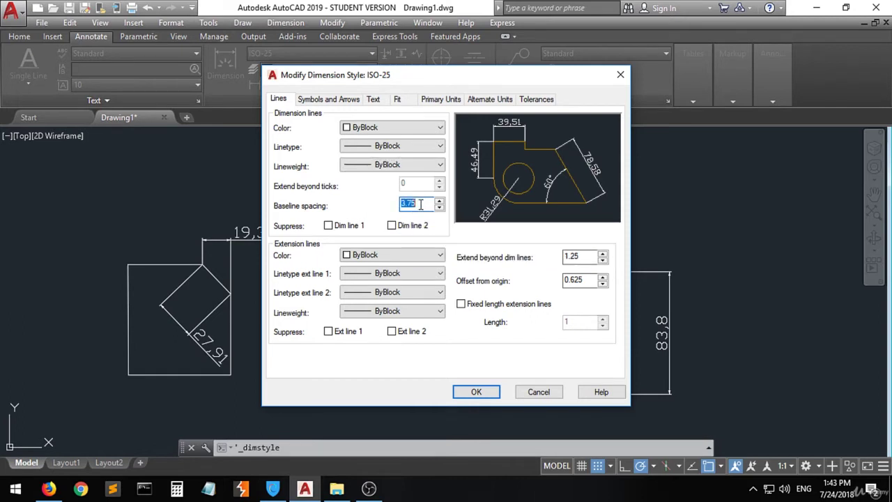
{"action": "type", "text": "5"}
{"action": "left_click", "coordinate": [416, 255]}
{"action": "left_click", "coordinate": [398, 255]}
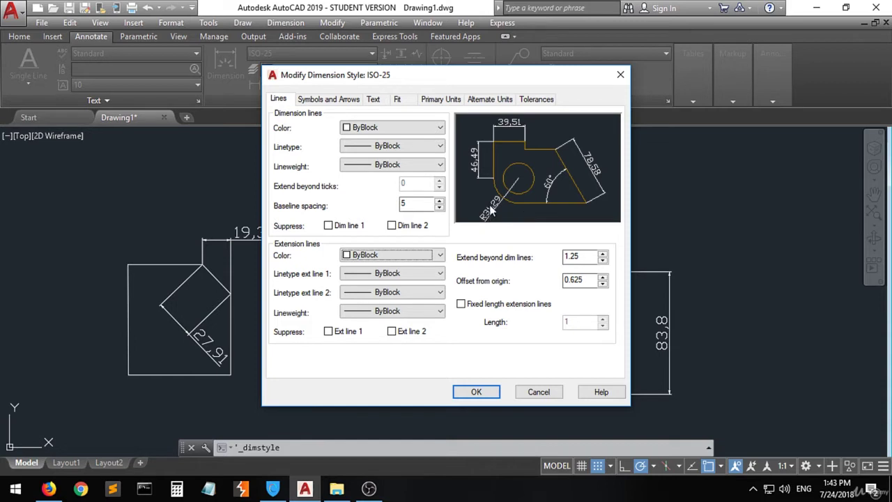
{"action": "double_click", "coordinate": [416, 204]}
{"action": "type", "text": "3.7"}
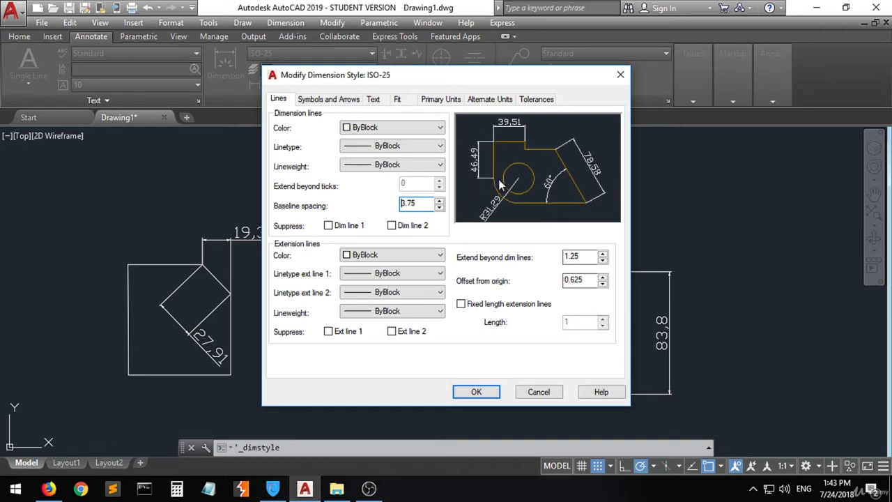
{"action": "left_click", "coordinate": [439, 275]}
{"action": "left_click", "coordinate": [423, 276]}
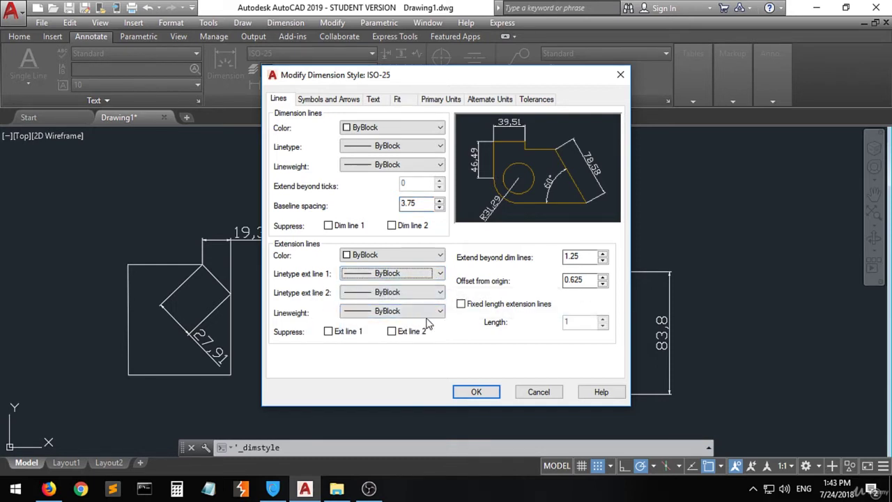
Step: Review the arrowhead styles, try an arrow size of 10 and restore it to 2.5
{"action": "left_click", "coordinate": [331, 99]}
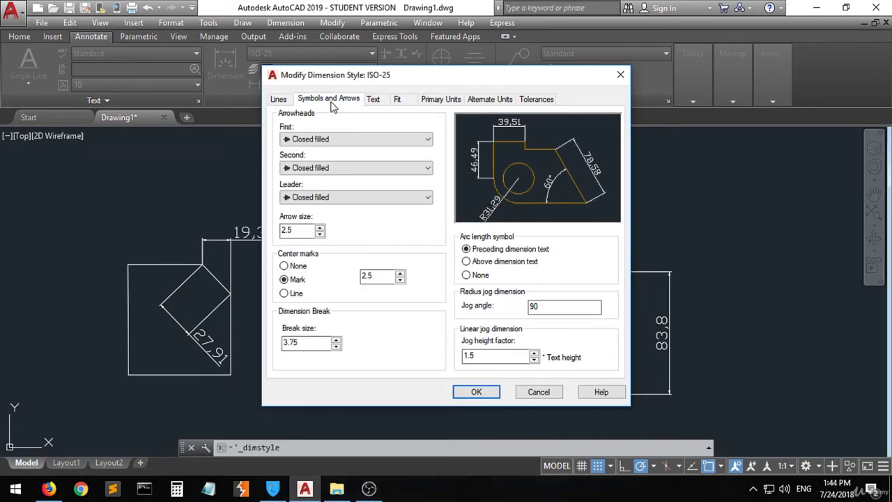
{"action": "left_click", "coordinate": [400, 139]}
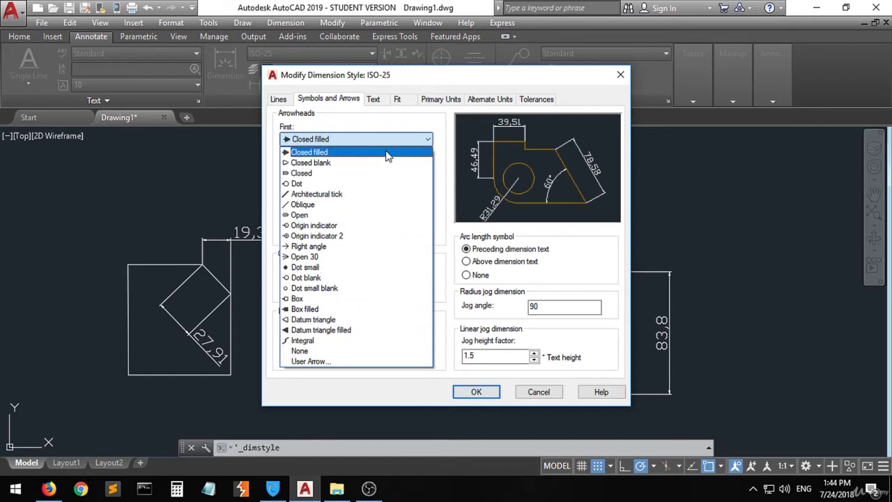
{"action": "left_click", "coordinate": [411, 139]}
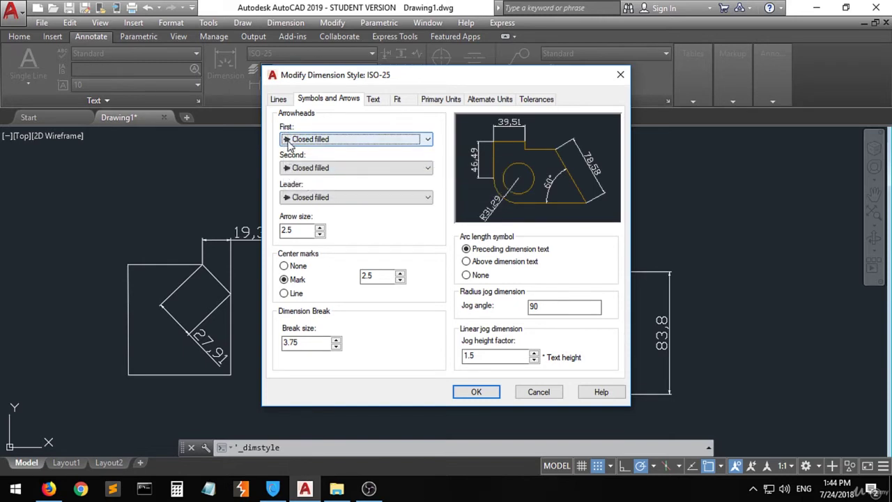
{"action": "double_click", "coordinate": [301, 231]}
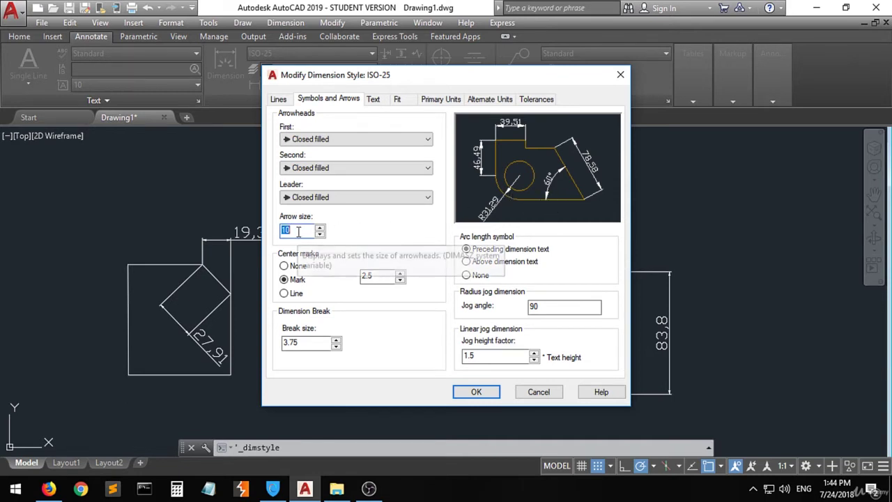
{"action": "type", "text": "2.5"}
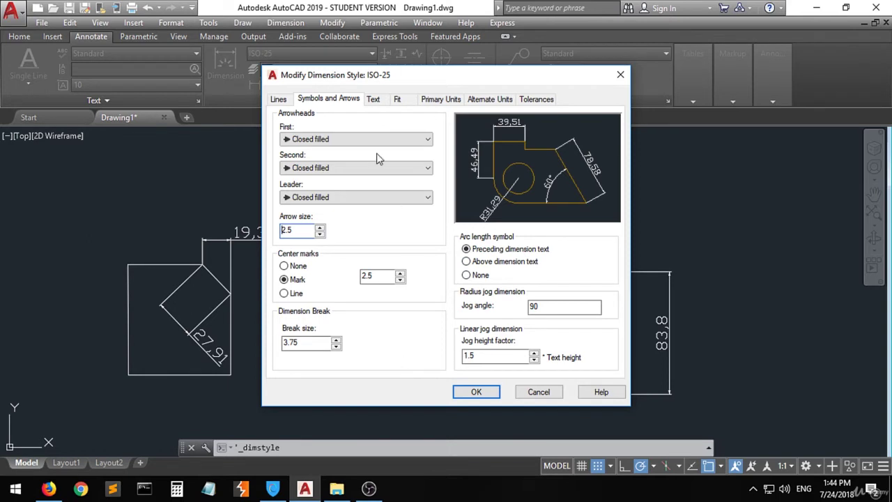
Step: Try text heights of 2.5, 10 and 1 for the ISO-25 dimension text, ending at 2.5
{"action": "left_click", "coordinate": [375, 100]}
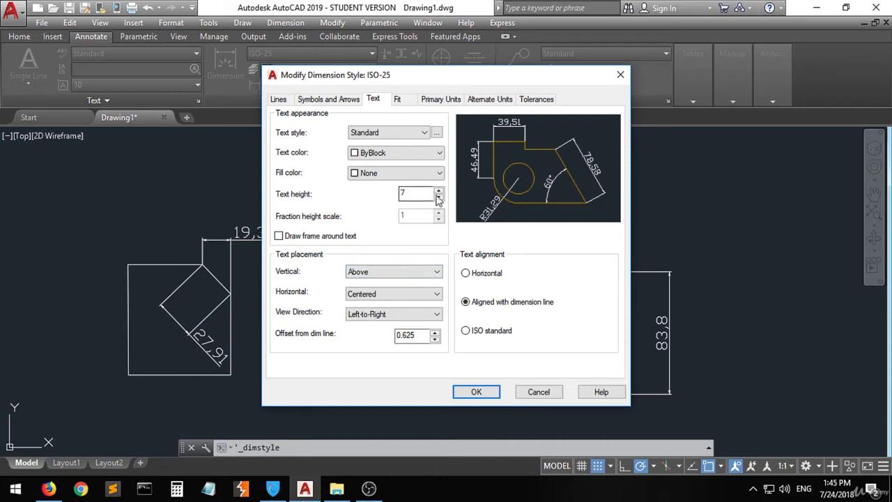
{"action": "left_click", "coordinate": [403, 194]}
{"action": "type", "text": "5"}
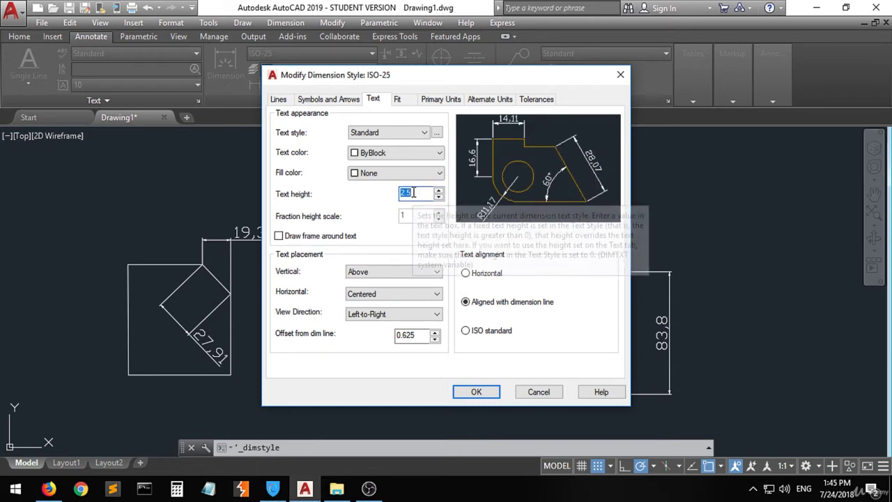
{"action": "type", "text": "10"}
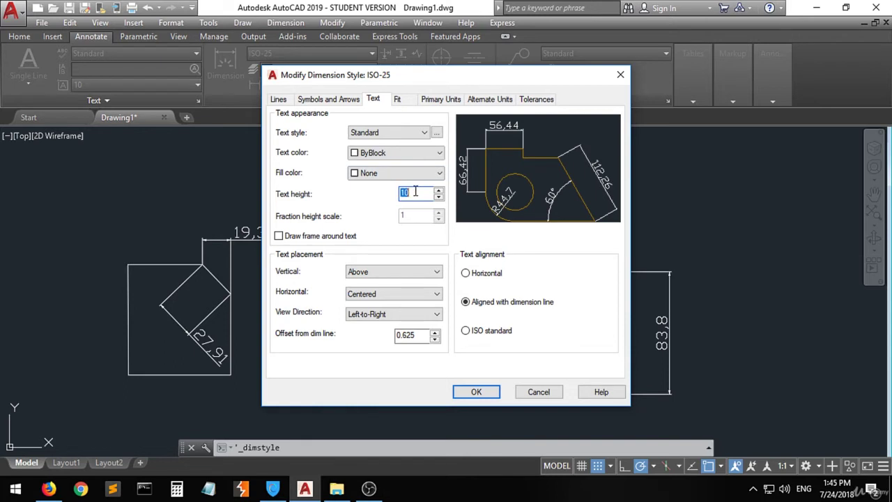
{"action": "type", "text": "2.5"}
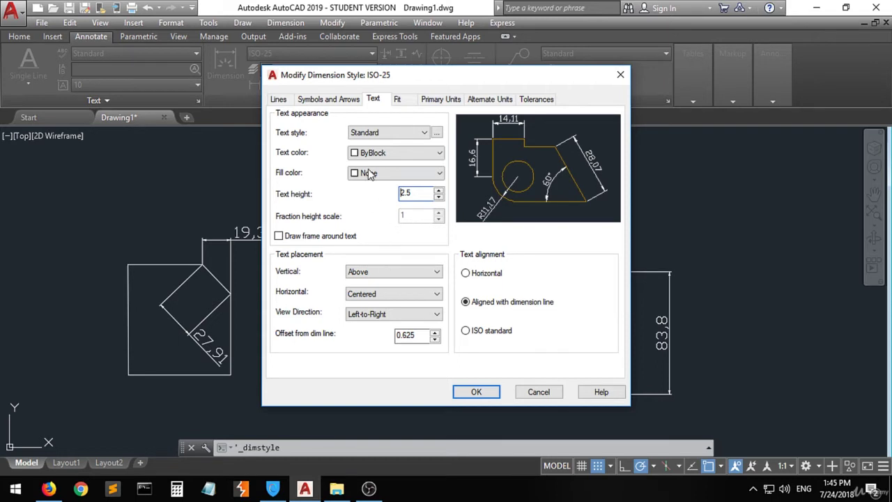
{"action": "double_click", "coordinate": [423, 192]}
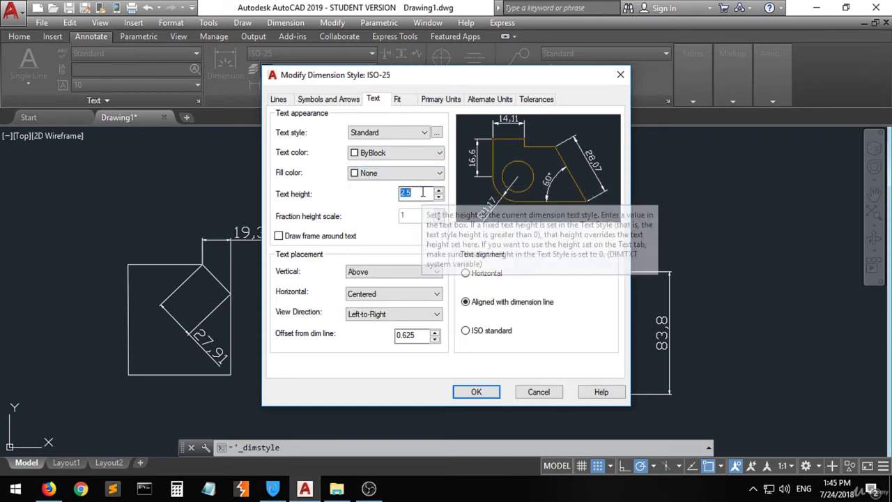
{"action": "type", "text": "1"}
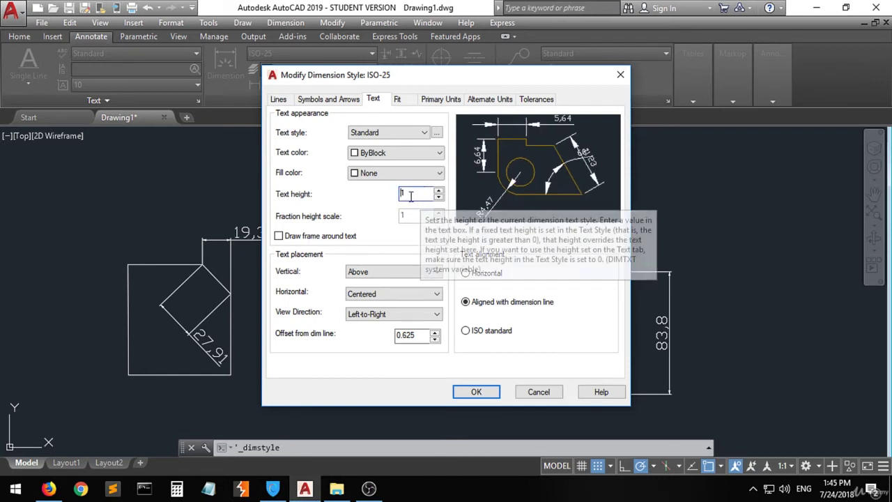
{"action": "double_click", "coordinate": [410, 196]}
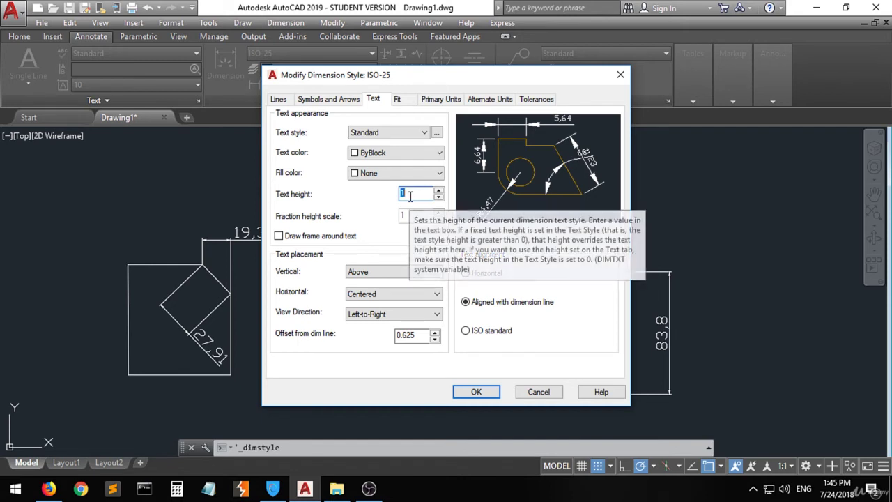
{"action": "type", "text": "2.5"}
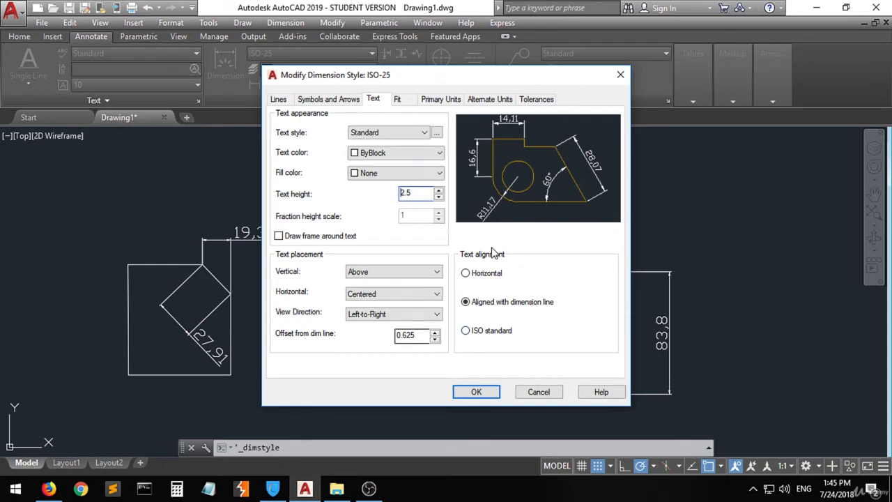
Step: Look through the ISO-25 style's fit, primary units, alternate units, tolerance and arrow settings, and return to the text settings
{"action": "left_click", "coordinate": [397, 100]}
{"action": "left_click", "coordinate": [429, 103]}
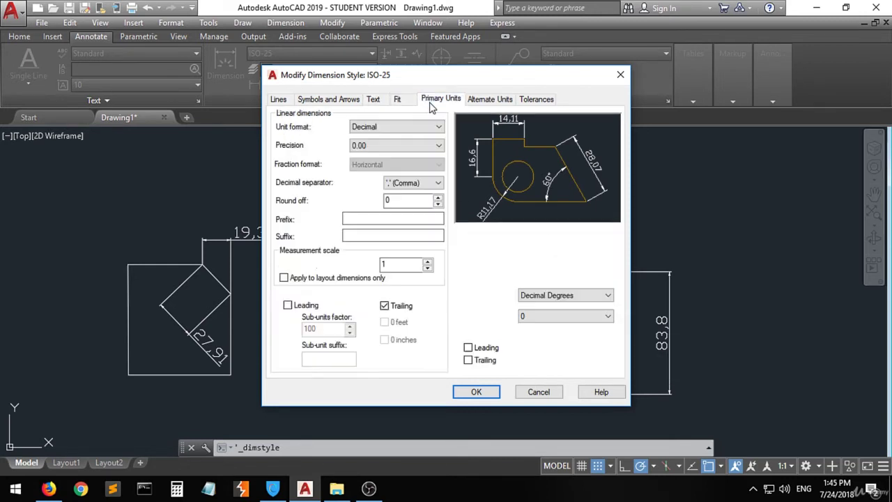
{"action": "left_click", "coordinate": [490, 101]}
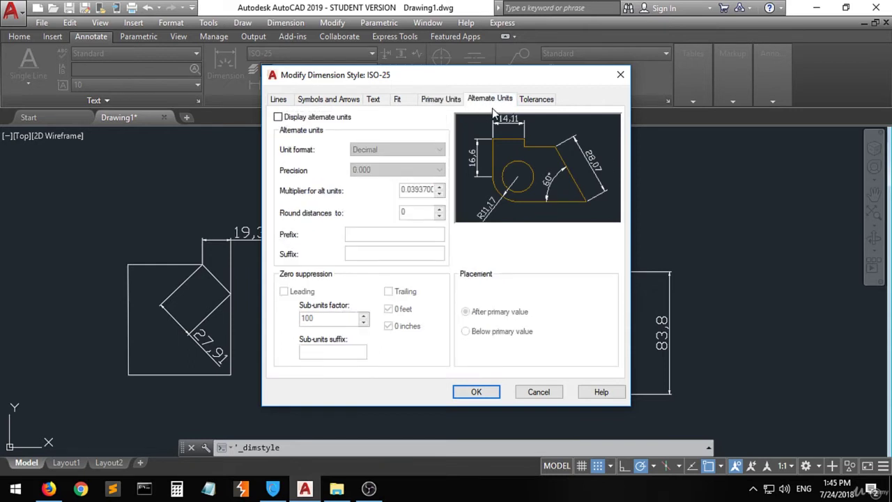
{"action": "left_click", "coordinate": [537, 102]}
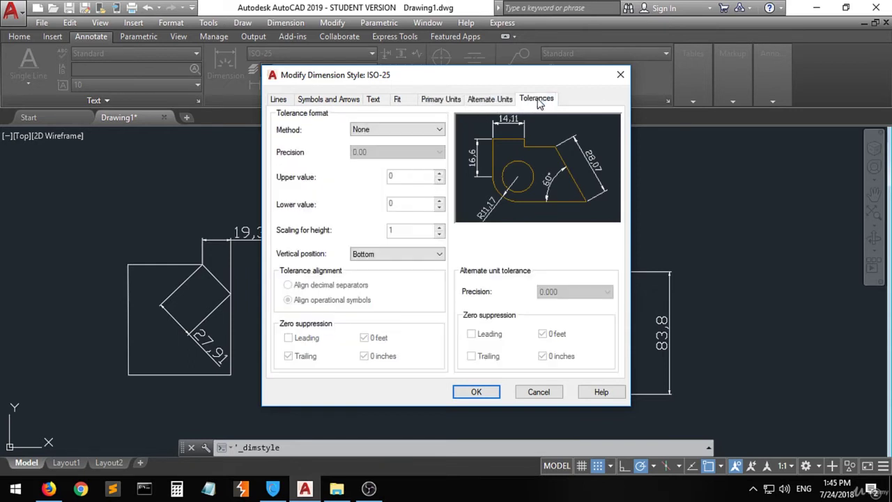
{"action": "left_click", "coordinate": [381, 101]}
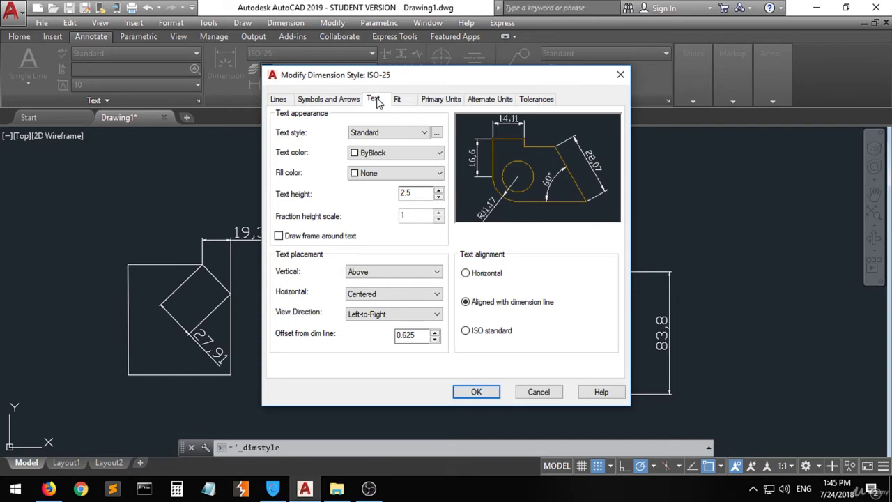
{"action": "left_click", "coordinate": [398, 101]}
{"action": "left_click", "coordinate": [351, 101]}
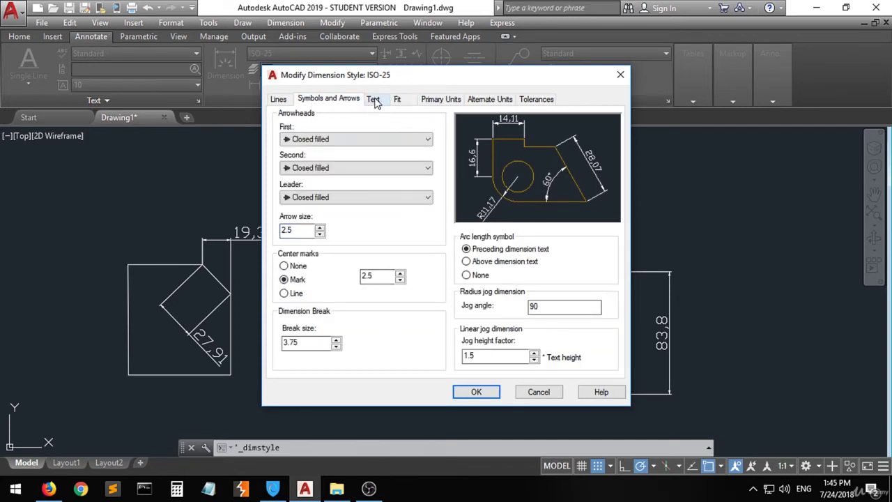
{"action": "left_click", "coordinate": [374, 101]}
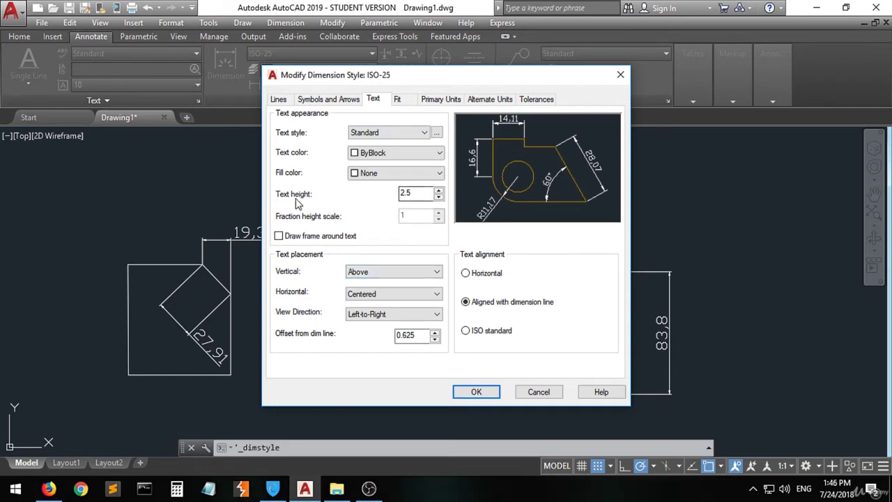
Step: Set the ISO-25 style's text height to 7, keeping the vertical text placement at Above
{"action": "left_click", "coordinate": [419, 193]}
{"action": "type", "text": "7"}
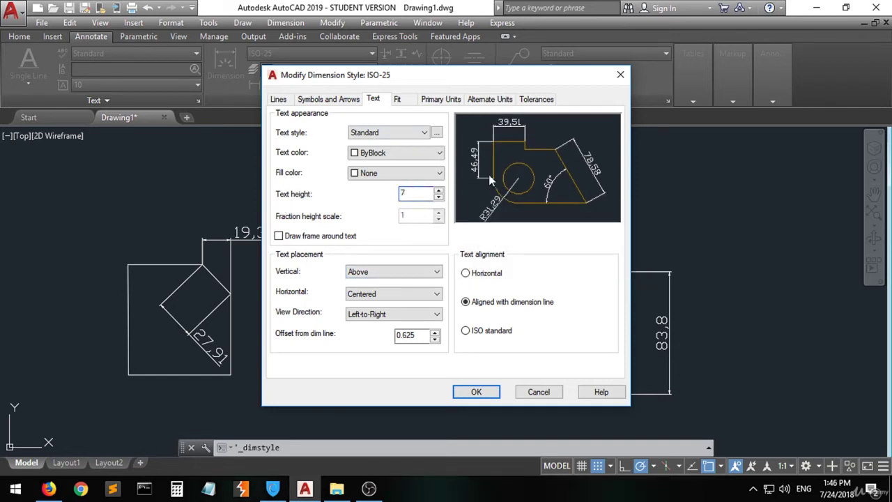
{"action": "left_click", "coordinate": [428, 272]}
{"action": "left_click", "coordinate": [420, 193]}
Step: Preview a frame around the dimension text, leave it off, and apply the ISO-25 style settings
{"action": "left_click", "coordinate": [279, 236]}
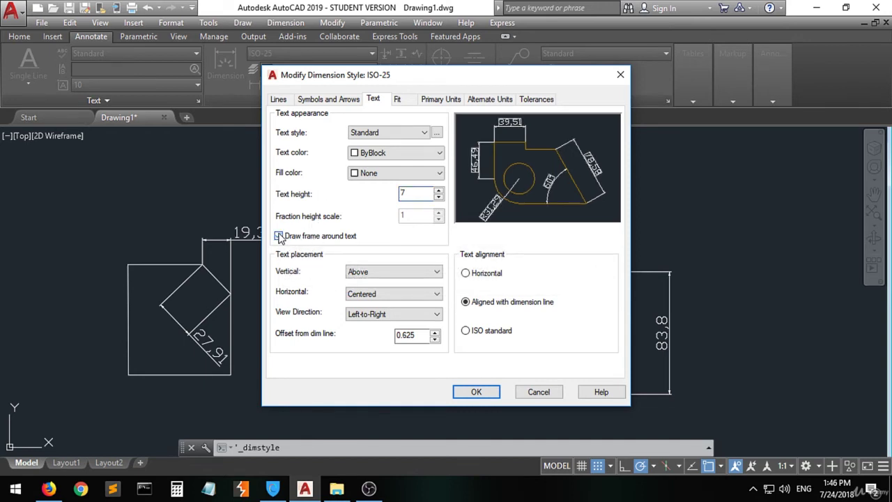
{"action": "left_click", "coordinate": [280, 237]}
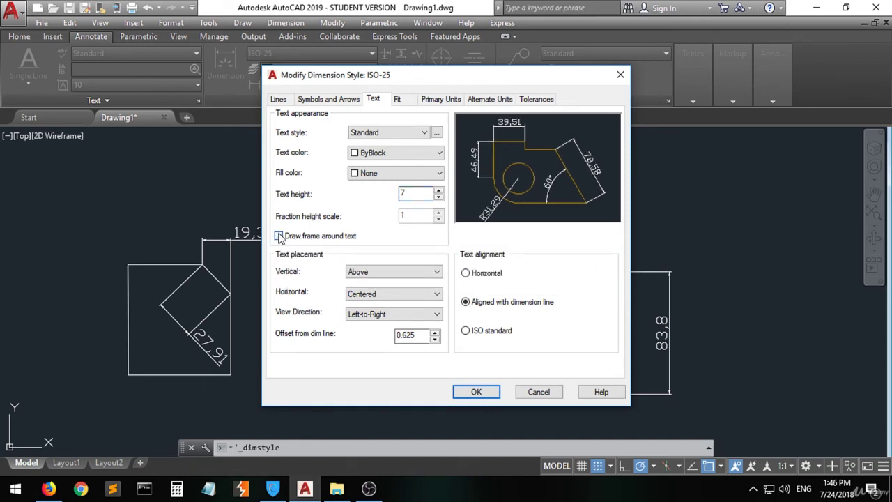
{"action": "left_click", "coordinate": [280, 237]}
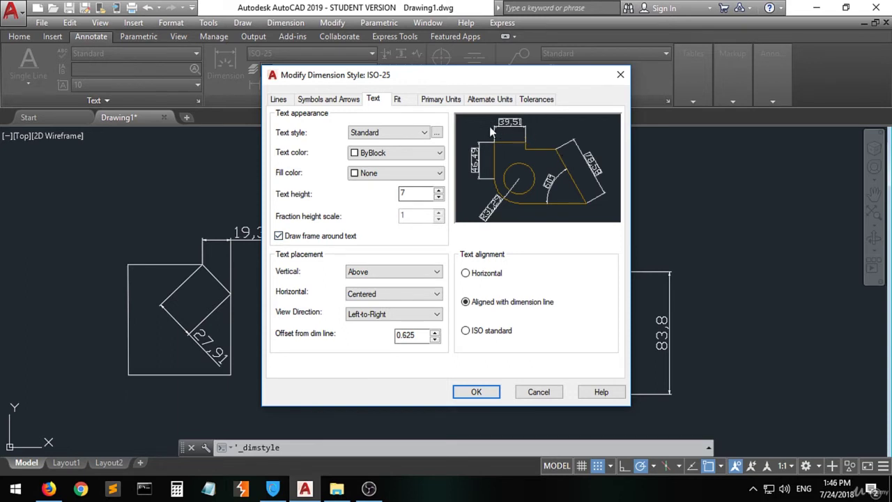
{"action": "left_click", "coordinate": [279, 237]}
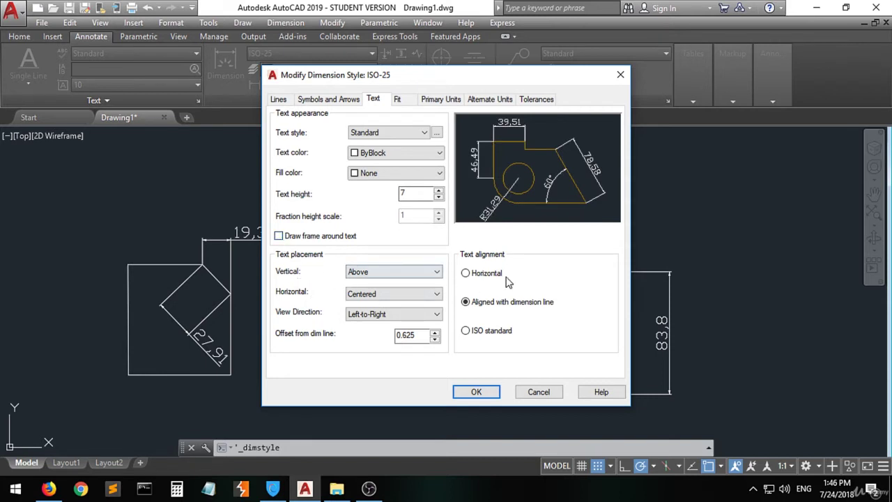
{"action": "left_click", "coordinate": [476, 391]}
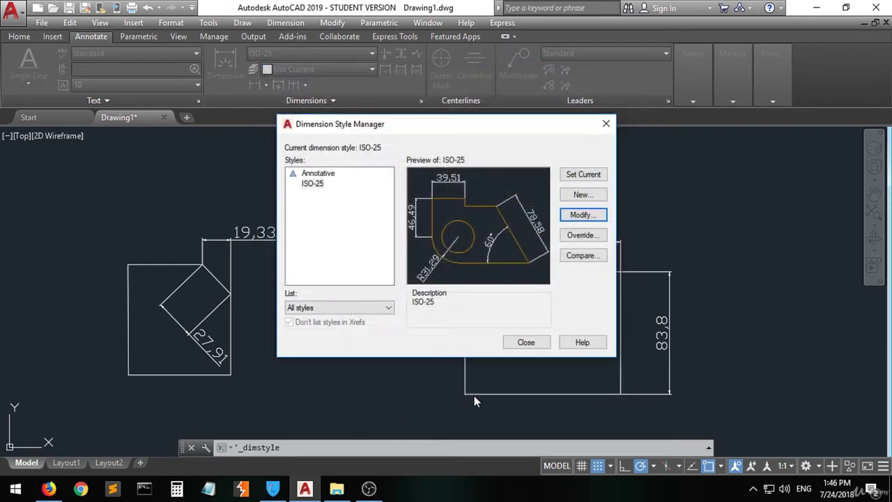
{"action": "left_click", "coordinate": [525, 344]}
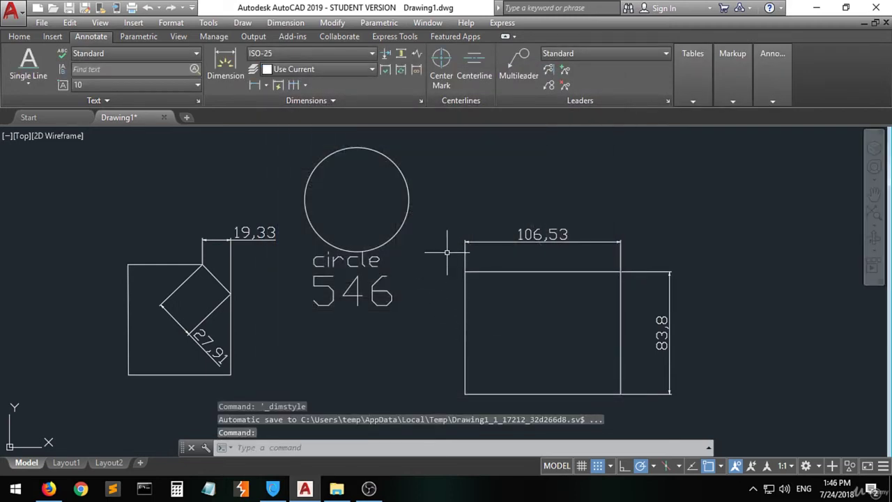
Step: Set the text height of the rectangle's horizontal dimension to 2.5 in its object properties
{"action": "left_click", "coordinate": [531, 240]}
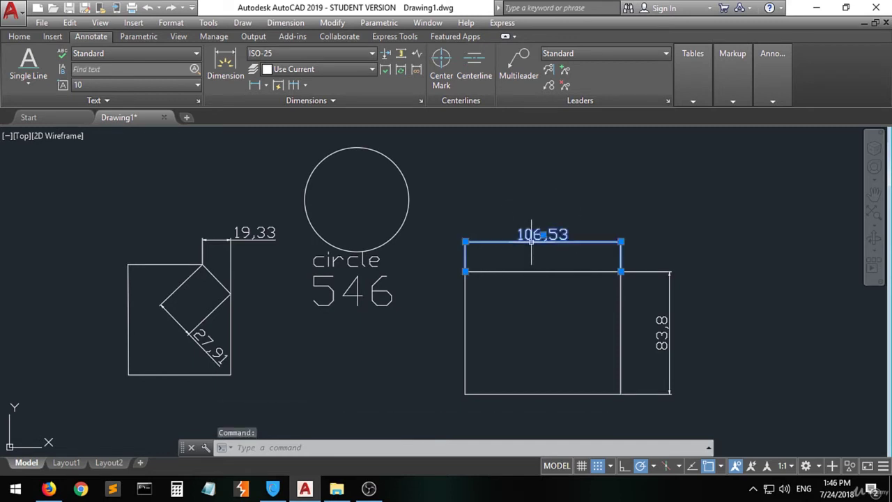
{"action": "right_click", "coordinate": [531, 241]}
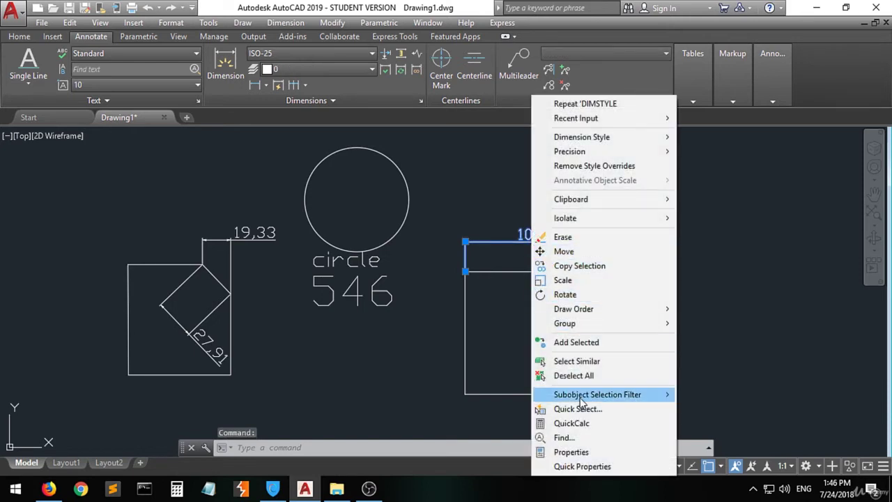
{"action": "left_click", "coordinate": [563, 451]}
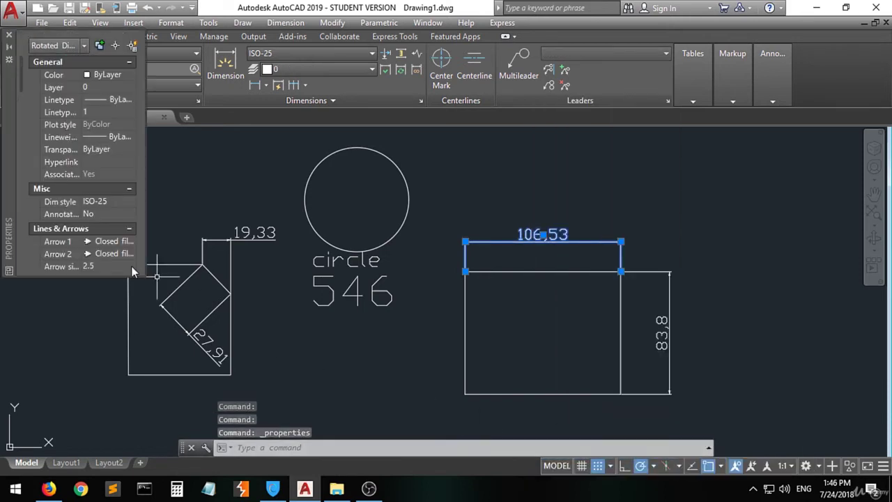
{"action": "scroll", "coordinate": [59, 125], "scroll_direction": "down", "scroll_amount": 5}
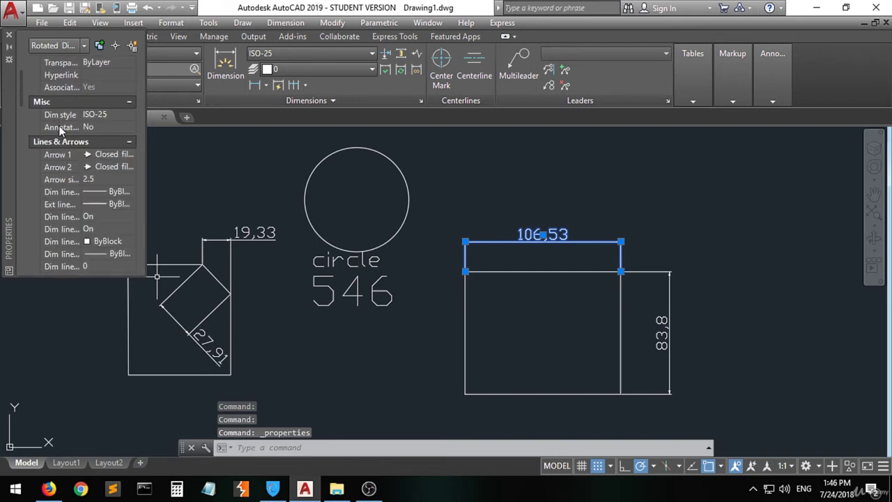
{"action": "scroll", "coordinate": [59, 132], "scroll_direction": "down", "scroll_amount": 4}
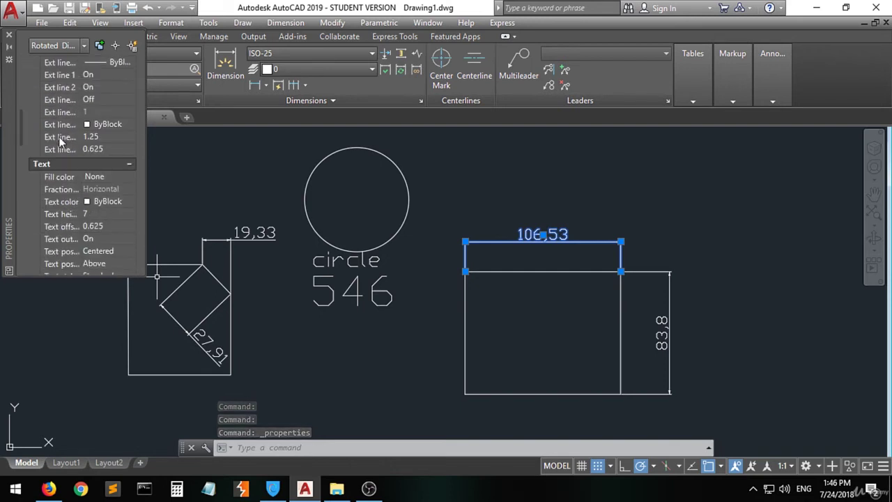
{"action": "scroll", "coordinate": [63, 160], "scroll_direction": "down", "scroll_amount": 3}
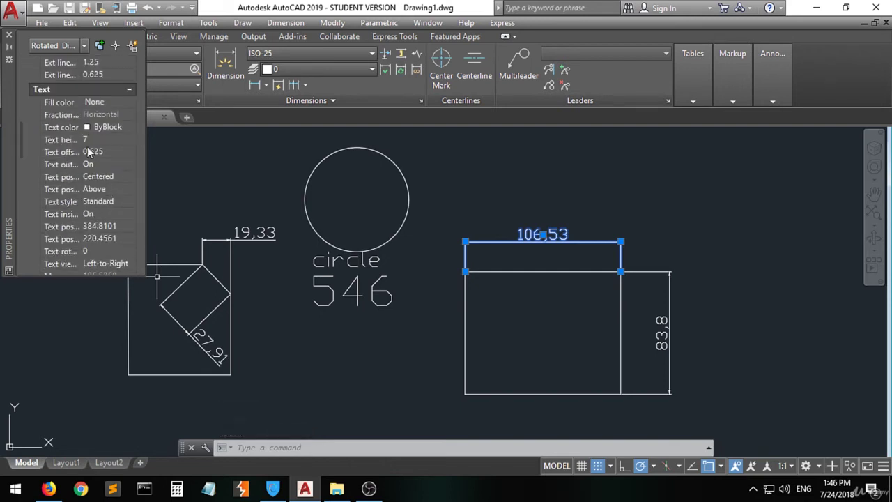
{"action": "left_click", "coordinate": [87, 140]}
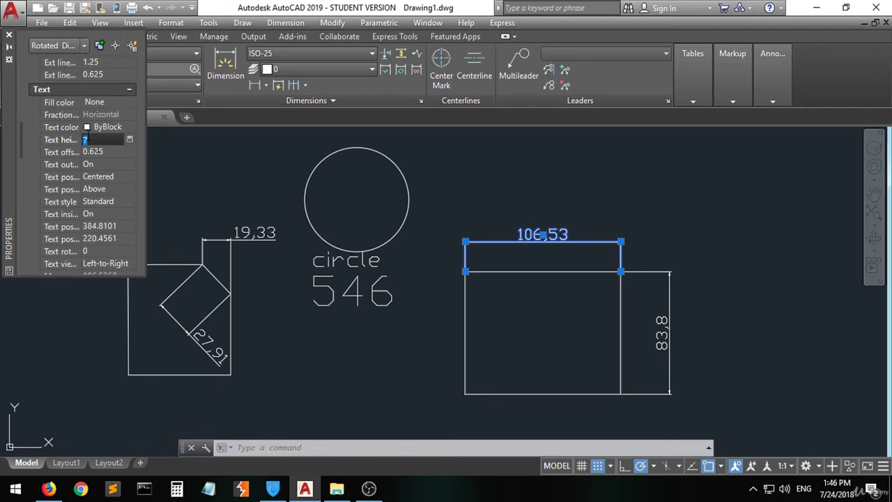
{"action": "key", "text": "Return"}
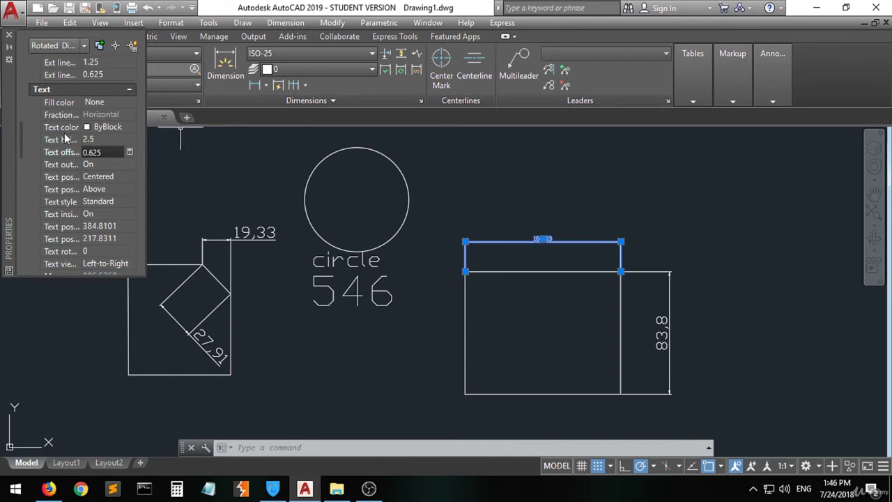
Step: Change the text height of the rectangle's horizontal dimension to 10 and close its properties
{"action": "left_click", "coordinate": [102, 139]}
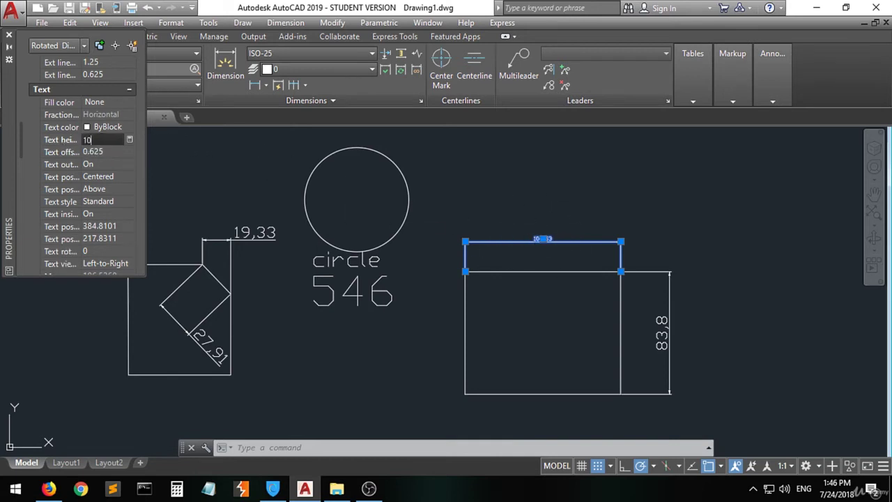
{"action": "type", "text": "10"}
{"action": "key", "text": "Return"}
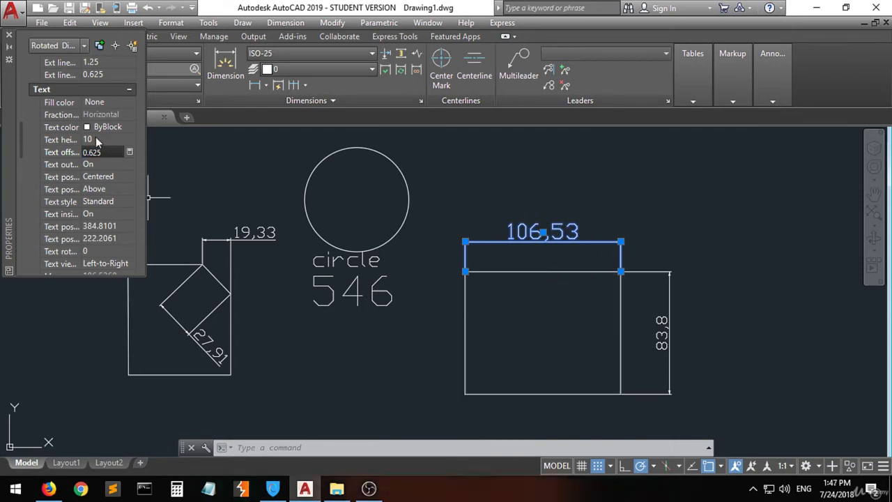
{"action": "left_click", "coordinate": [96, 139]}
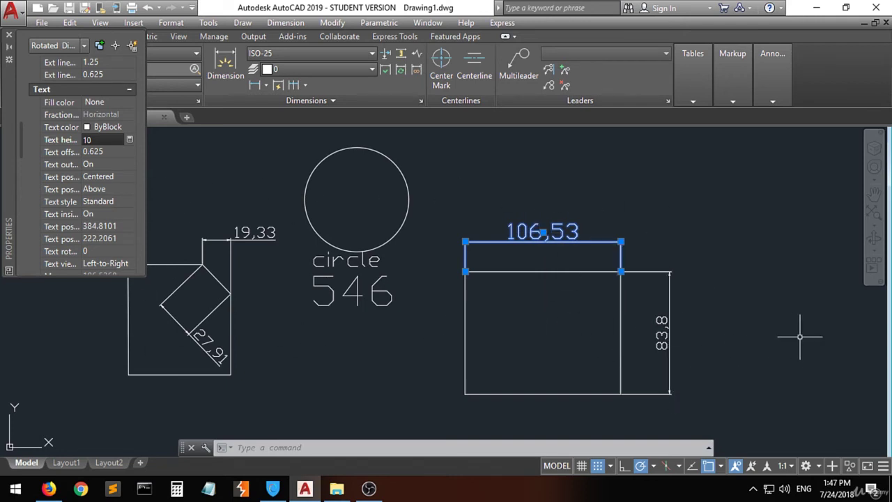
{"action": "left_click", "coordinate": [8, 35]}
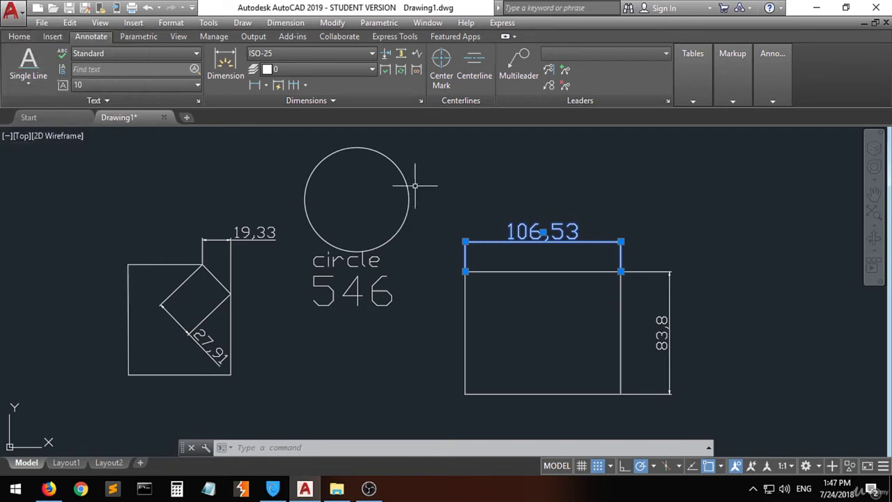
Step: Open the Dimension Style Manager to view the ISO-25 style preview and close it without modifying the style
{"action": "left_click", "coordinate": [334, 99]}
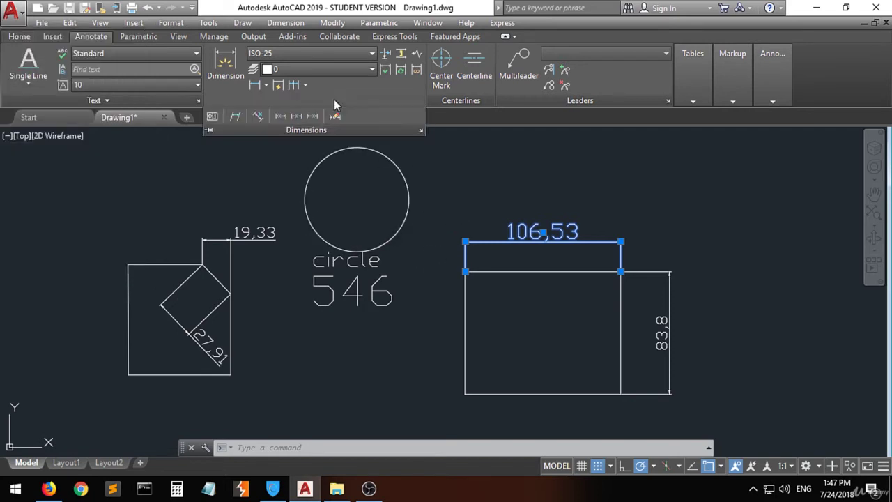
{"action": "left_click", "coordinate": [421, 132]}
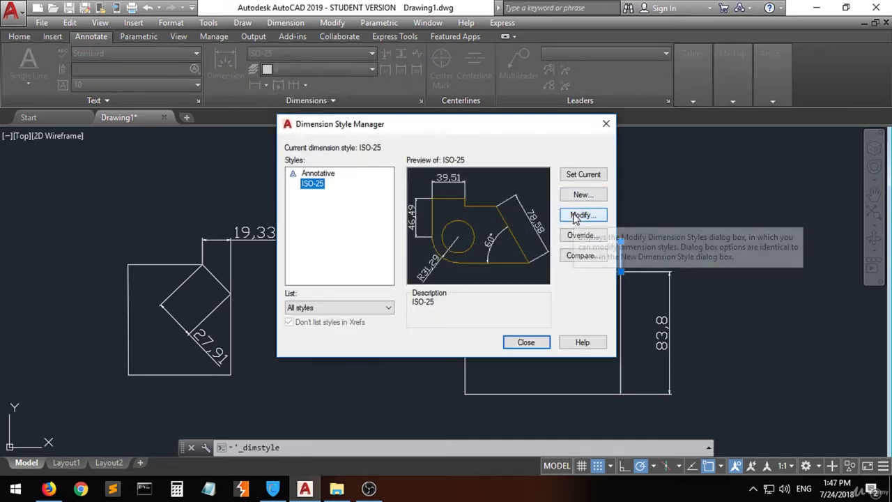
{"action": "left_click", "coordinate": [606, 124]}
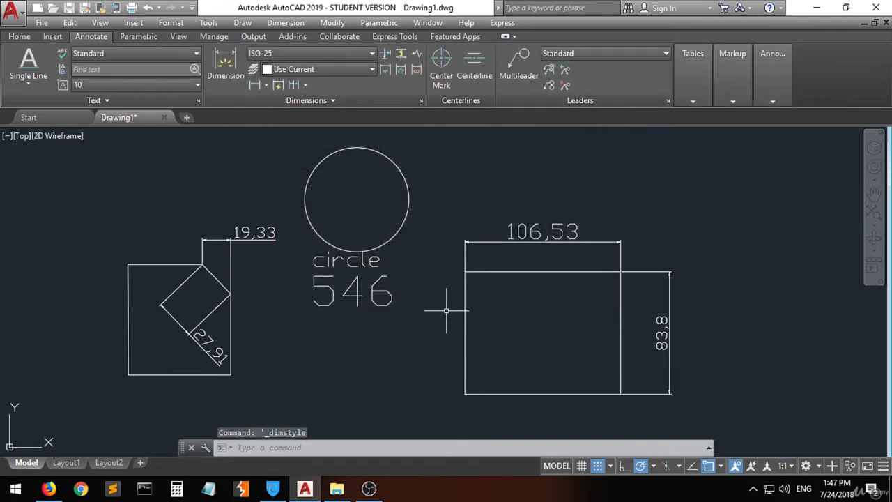
Step: Check the object options for the horizontal dimension above the small tilted rectangle, leaving its properties unopened, and deselect it
{"action": "left_click", "coordinate": [256, 234]}
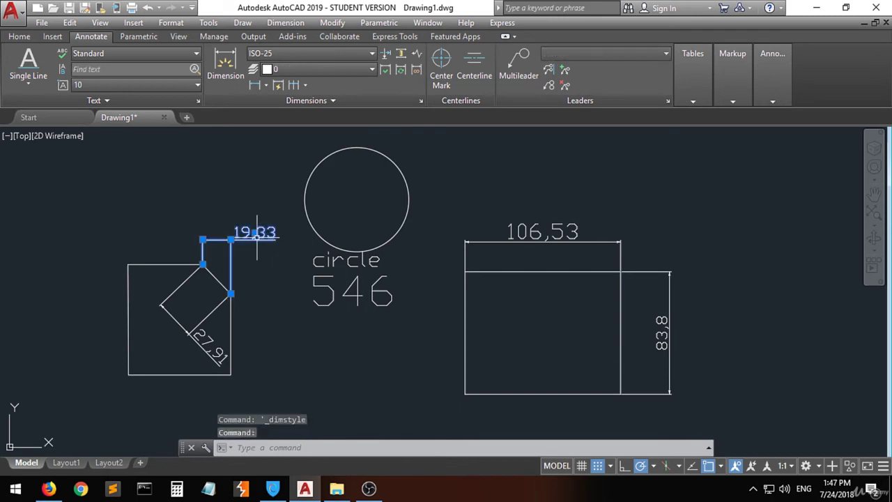
{"action": "right_click", "coordinate": [251, 237]}
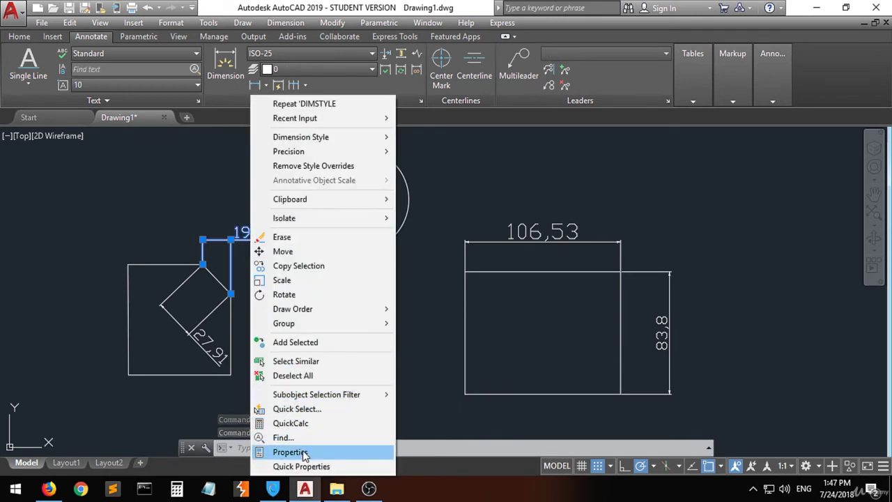
{"action": "left_click", "coordinate": [426, 332]}
{"action": "key", "text": "Escape"}
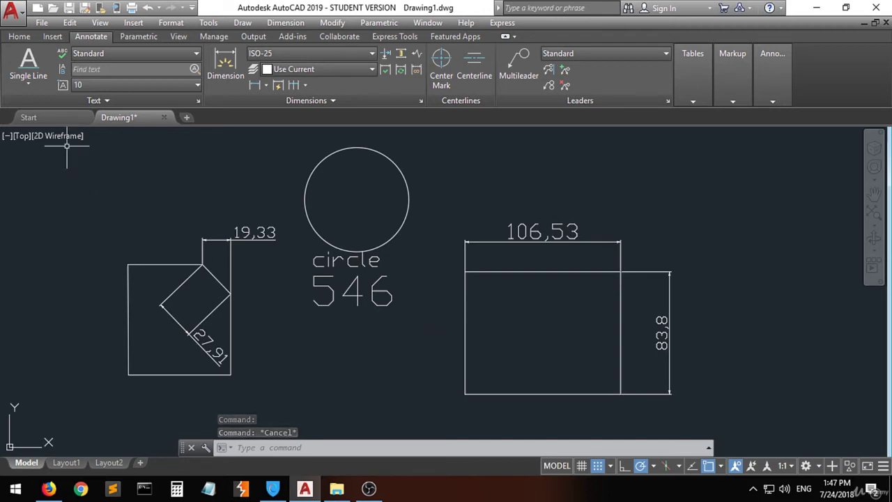
Step: Add an angular dimension between the left and bottom edges of the left square, placing it inside the corner
{"action": "left_click", "coordinate": [19, 37]}
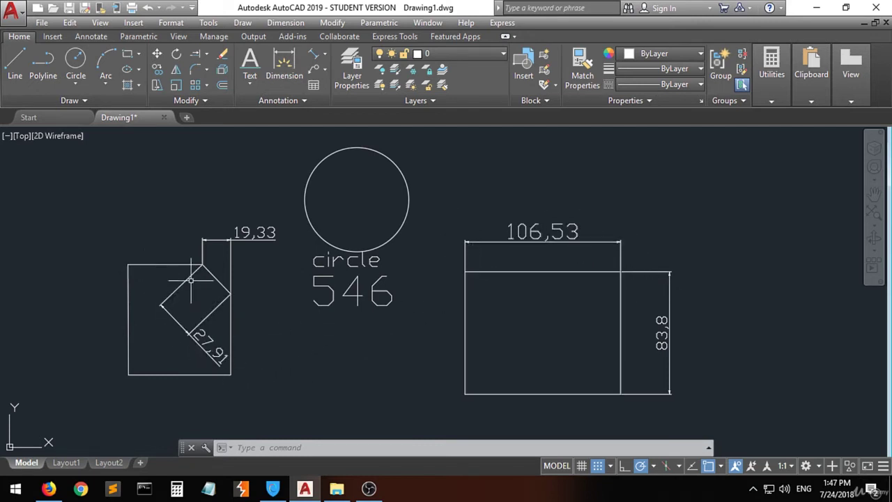
{"action": "left_click", "coordinate": [324, 54]}
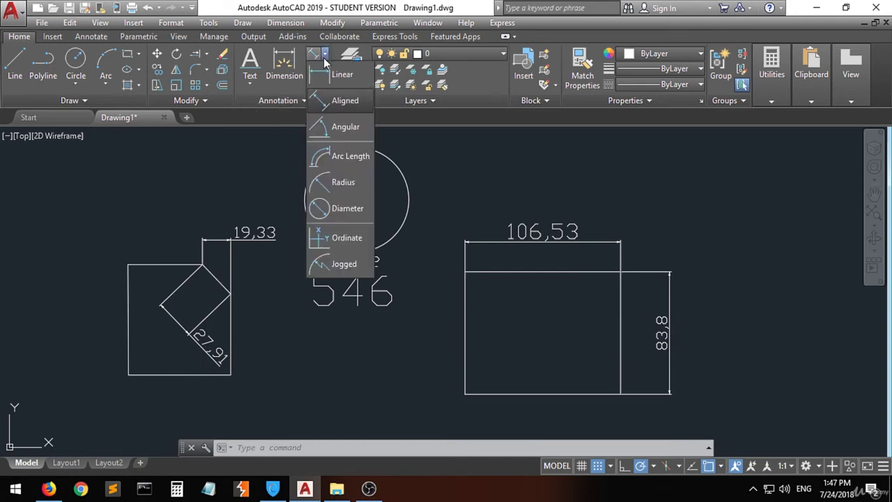
{"action": "left_click", "coordinate": [361, 133]}
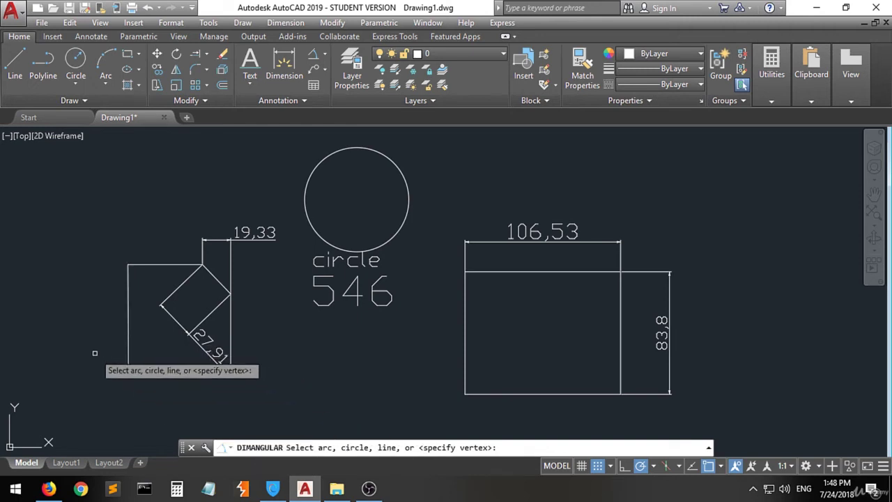
{"action": "left_click", "coordinate": [128, 347]}
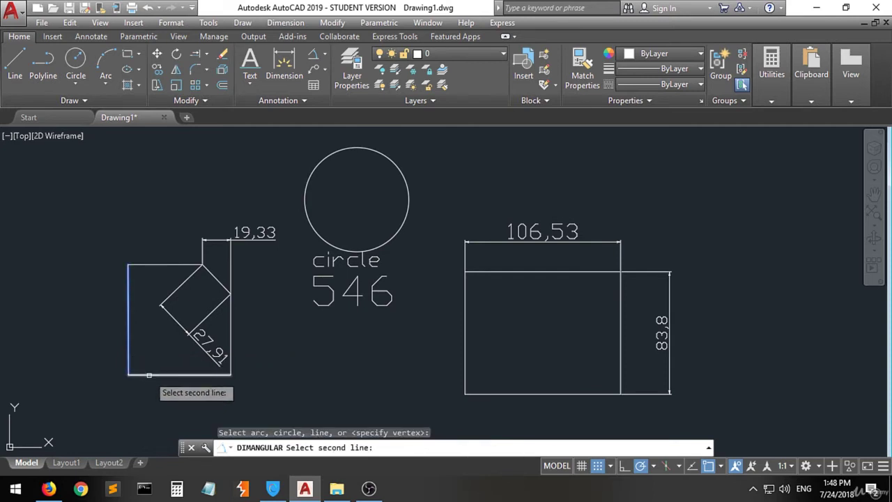
{"action": "left_click", "coordinate": [145, 374]}
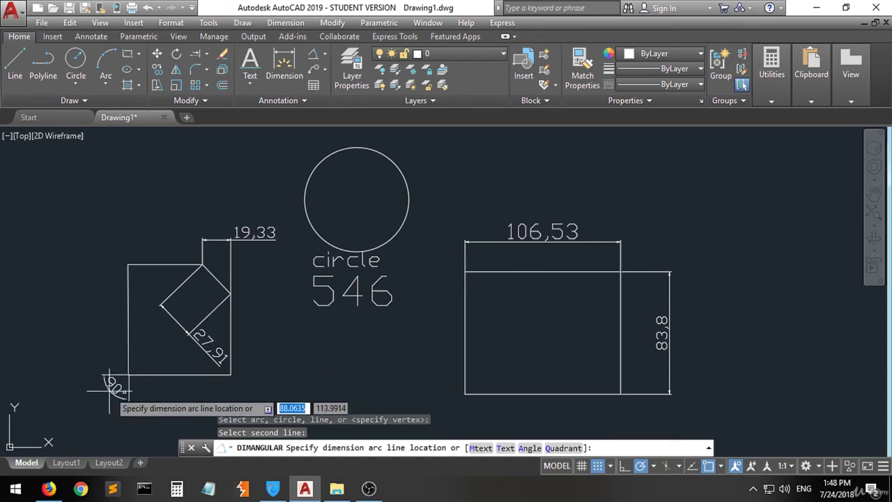
{"action": "left_click", "coordinate": [151, 349]}
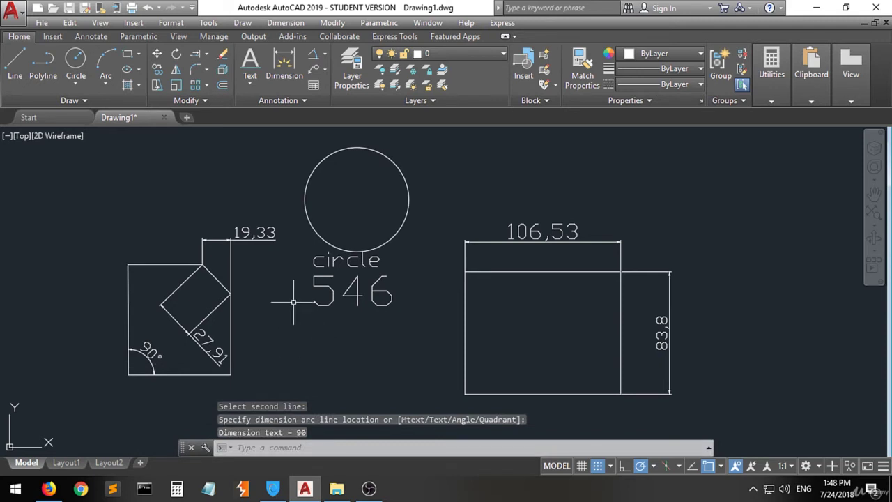
Step: Add an angular dimension between the left square's top edge and the tilted rectangle's upper-right edge, placed outside to the upper left
{"action": "key", "text": "Return"}
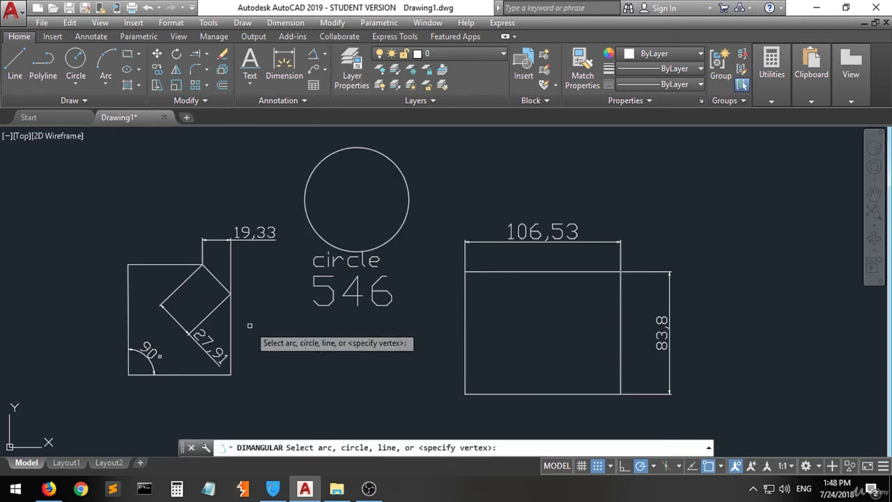
{"action": "left_click", "coordinate": [196, 264]}
{"action": "left_click", "coordinate": [209, 270]}
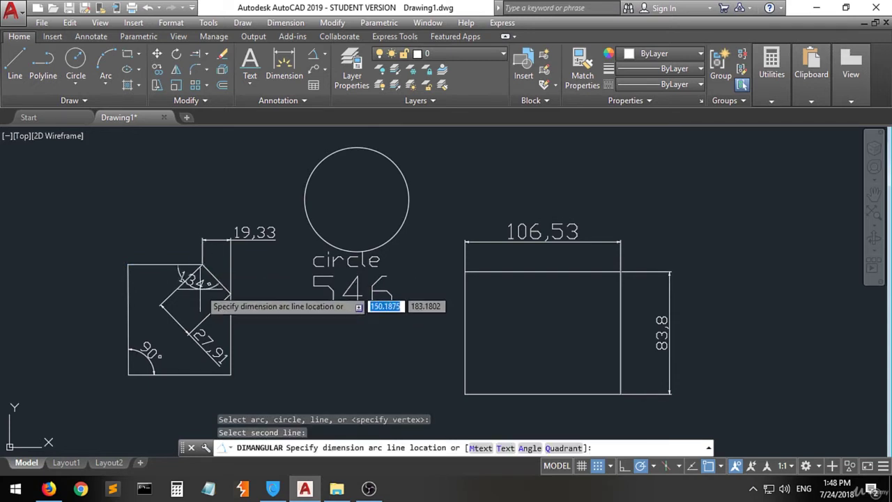
{"action": "left_click", "coordinate": [147, 209]}
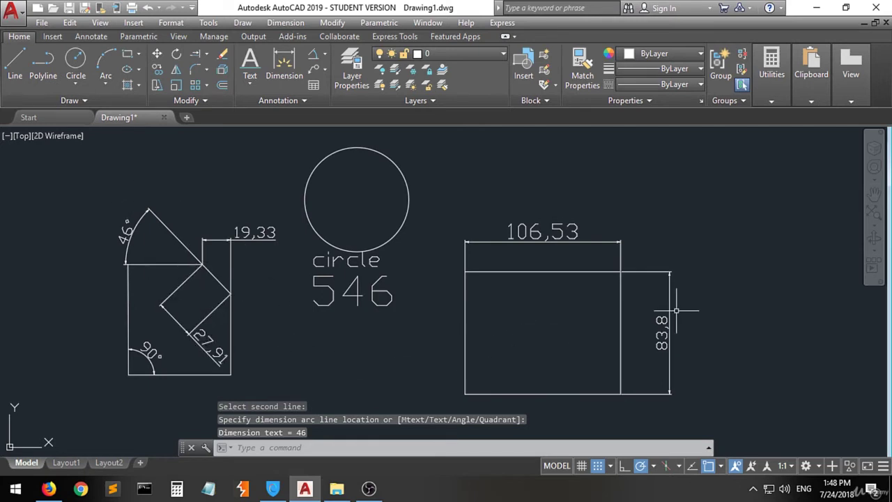
Step: Try to add an arc length dimension to the circle
{"action": "left_click", "coordinate": [325, 53]}
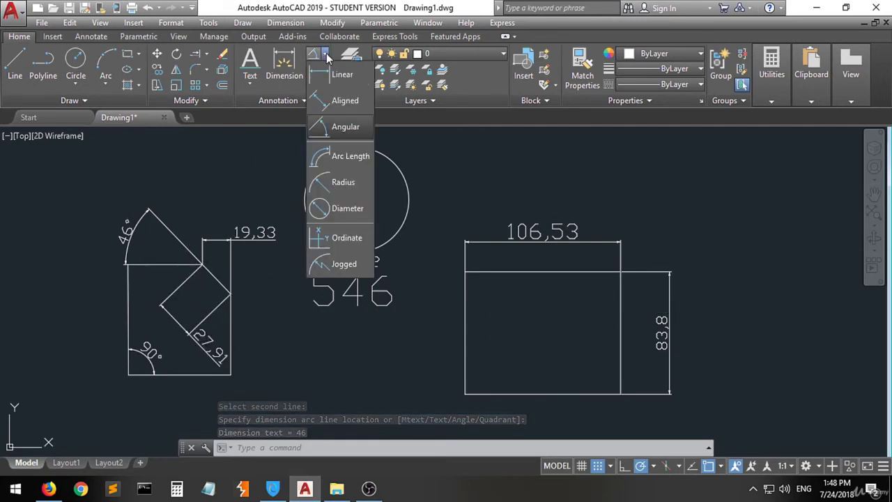
{"action": "left_click", "coordinate": [355, 161]}
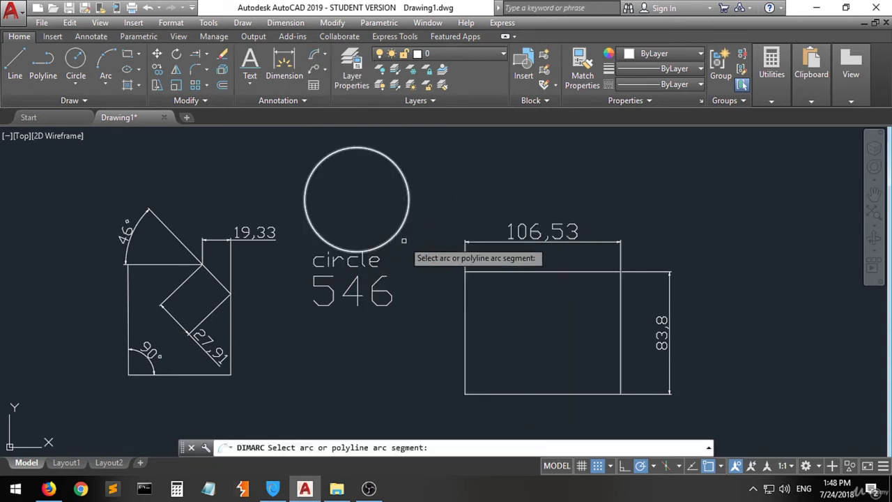
{"action": "left_click", "coordinate": [403, 171]}
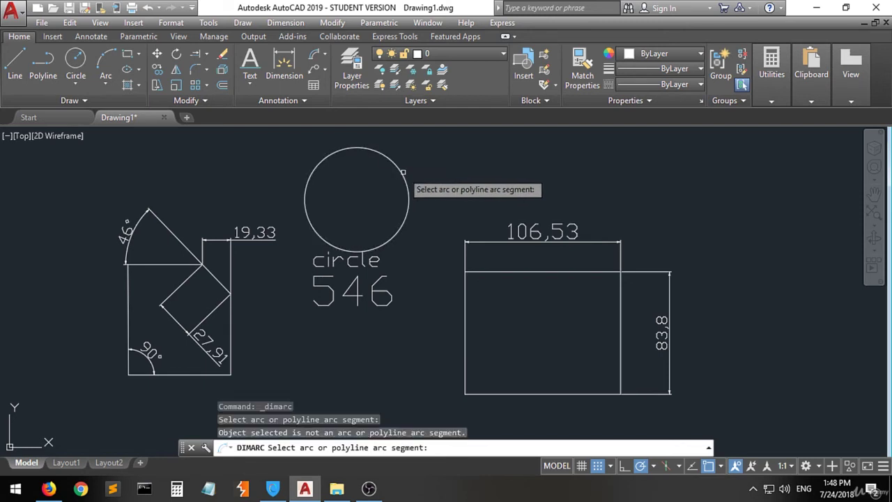
{"action": "left_click", "coordinate": [403, 172]}
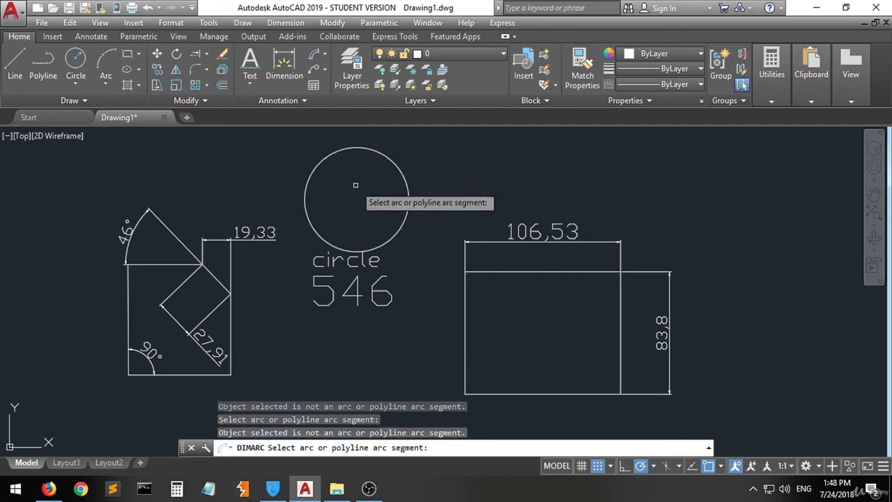
{"action": "left_click", "coordinate": [407, 154]}
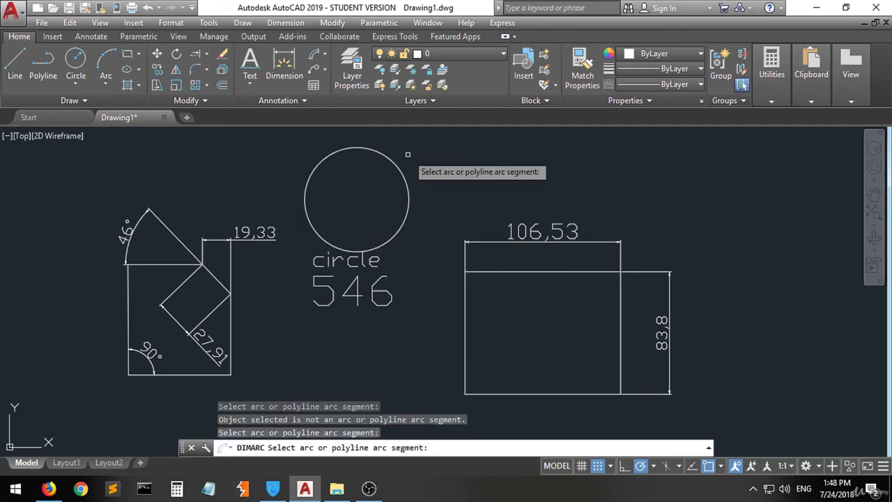
{"action": "left_click", "coordinate": [393, 161]}
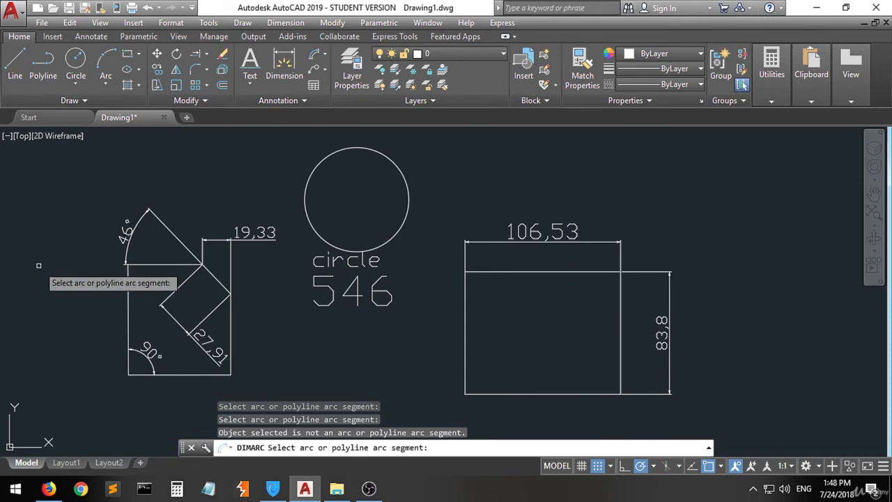
{"action": "key", "text": "Escape"}
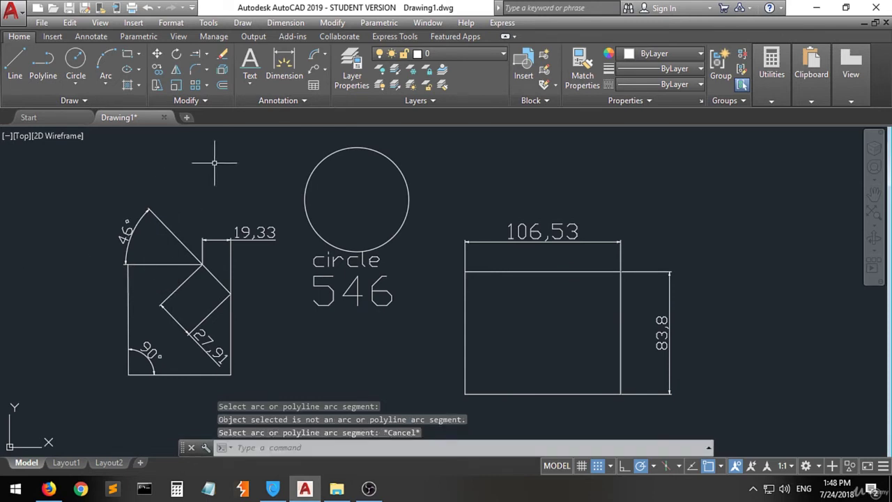
Step: Fillet the upper-left corner of the large rectangle with a radius of 10
{"action": "left_click", "coordinate": [199, 72]}
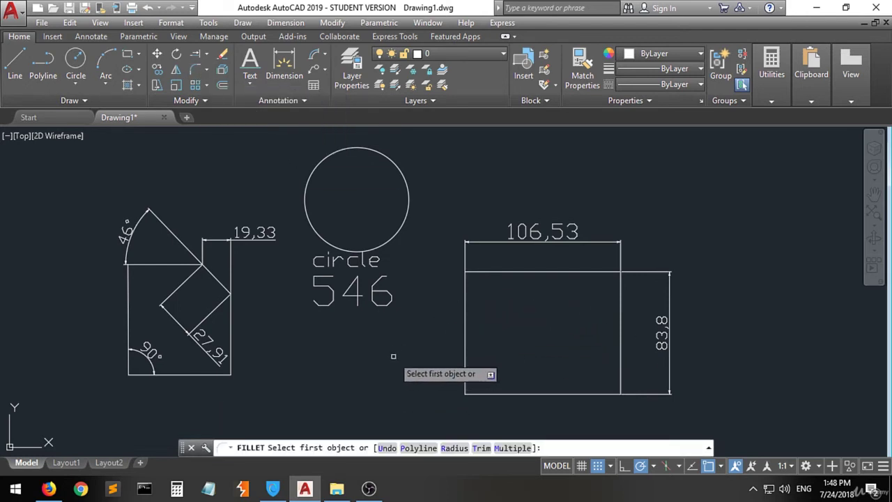
{"action": "type", "text": "r"}
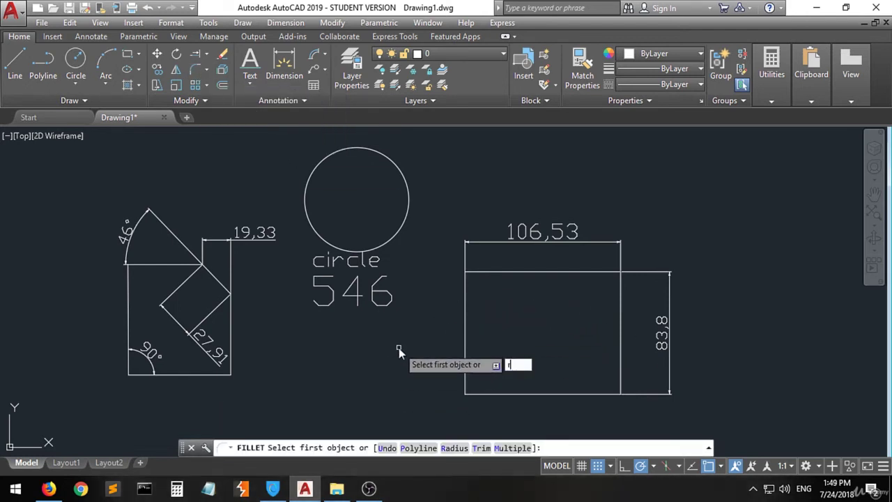
{"action": "key", "text": "Return"}
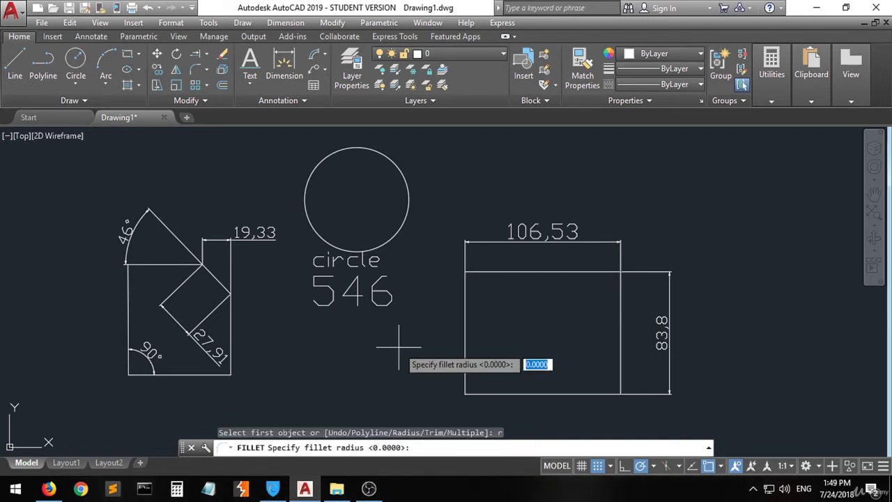
{"action": "type", "text": "10"}
{"action": "key", "text": "Return"}
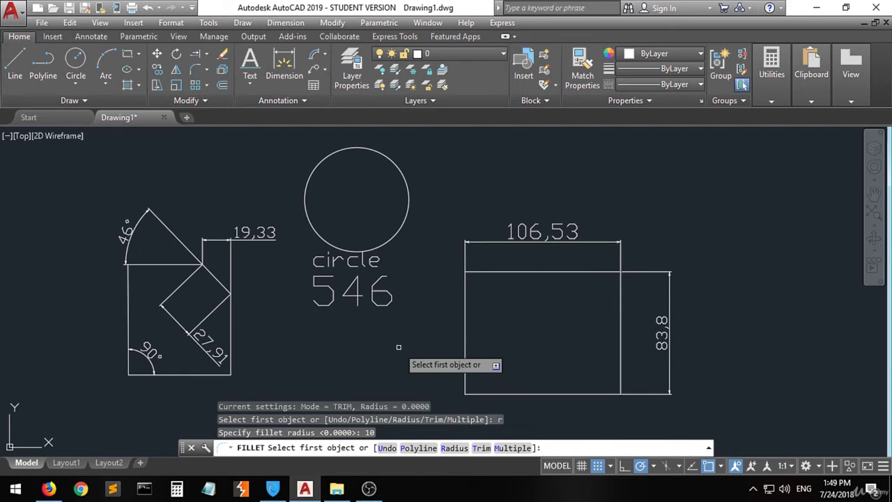
{"action": "left_click", "coordinate": [492, 272]}
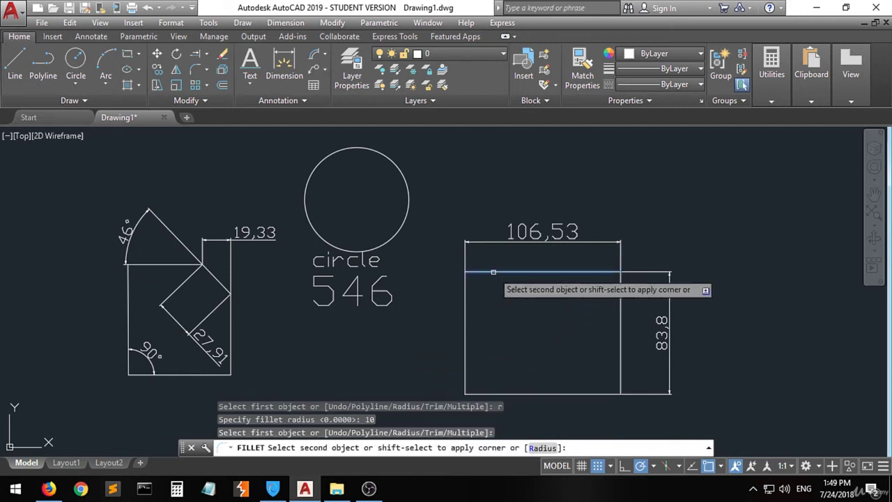
{"action": "left_click", "coordinate": [464, 301]}
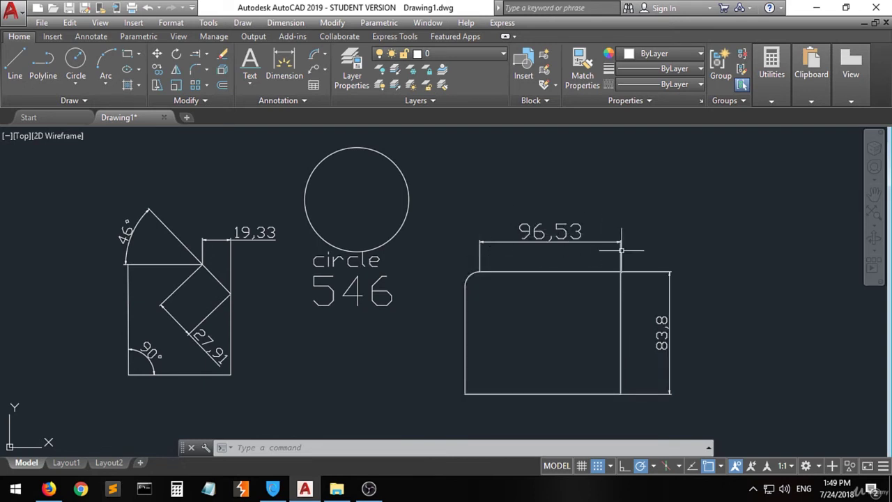
Step: Stretch the left origin of the large rectangle's horizontal dimension to the fillet's lower endpoint on the left edge
{"action": "left_click", "coordinate": [479, 262]}
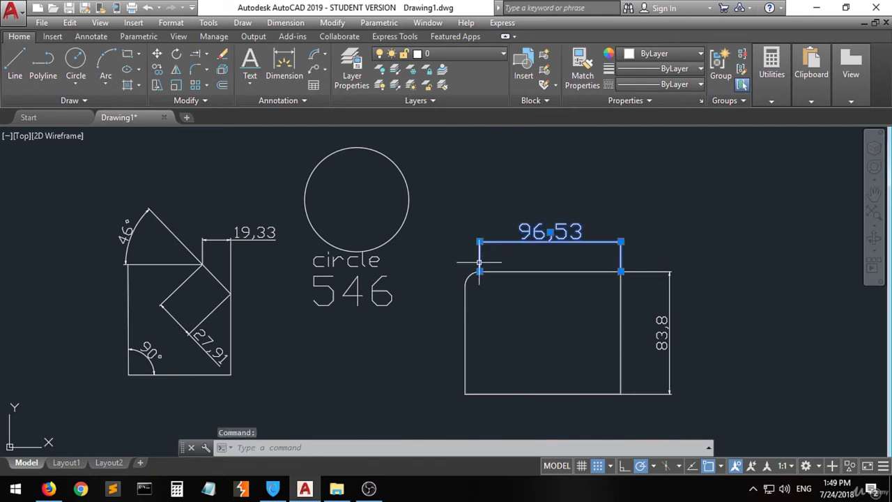
{"action": "left_click", "coordinate": [479, 271]}
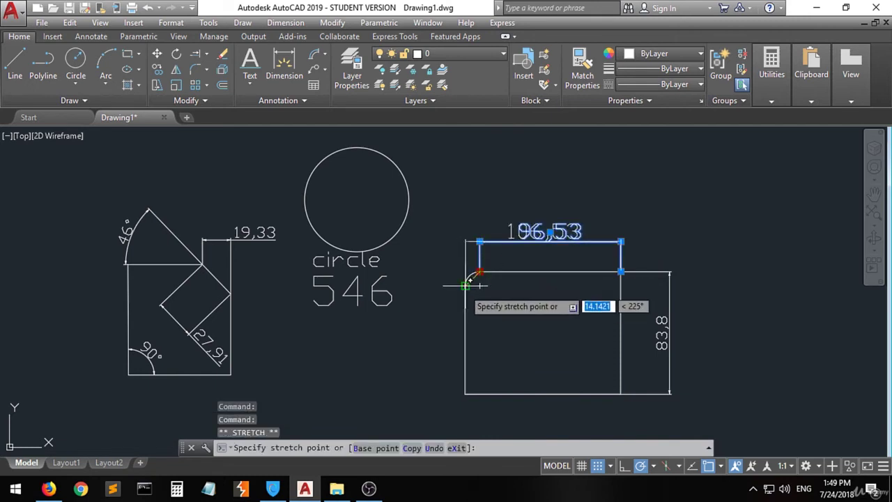
{"action": "left_click", "coordinate": [466, 285]}
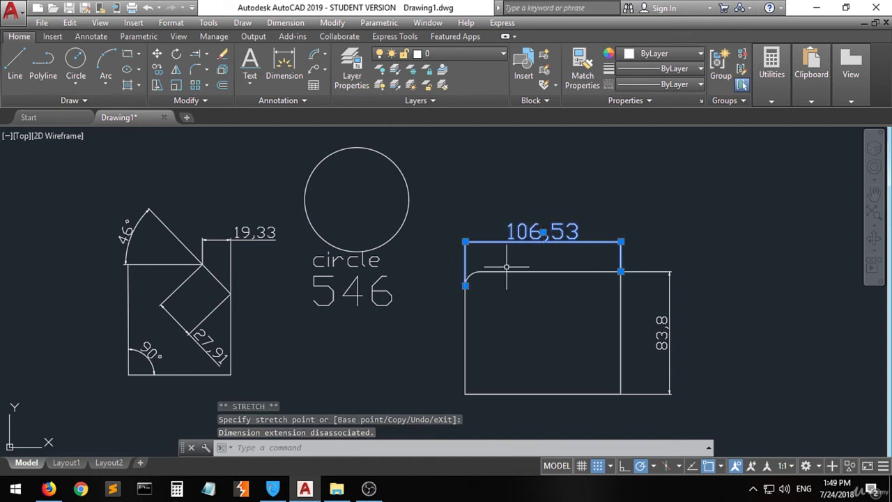
{"action": "key", "text": "Escape"}
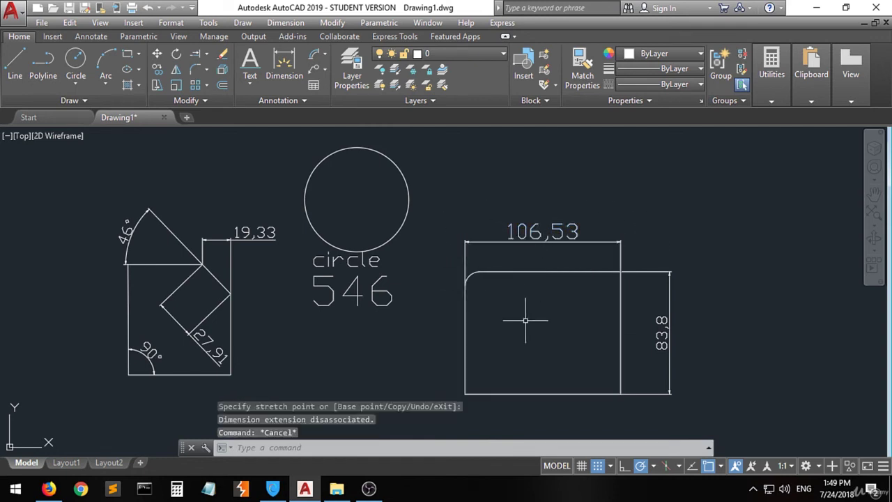
Step: Add an arc length dimension to the rectangle's filleted corner, placing the dimension line along the arc
{"action": "left_click", "coordinate": [313, 58]}
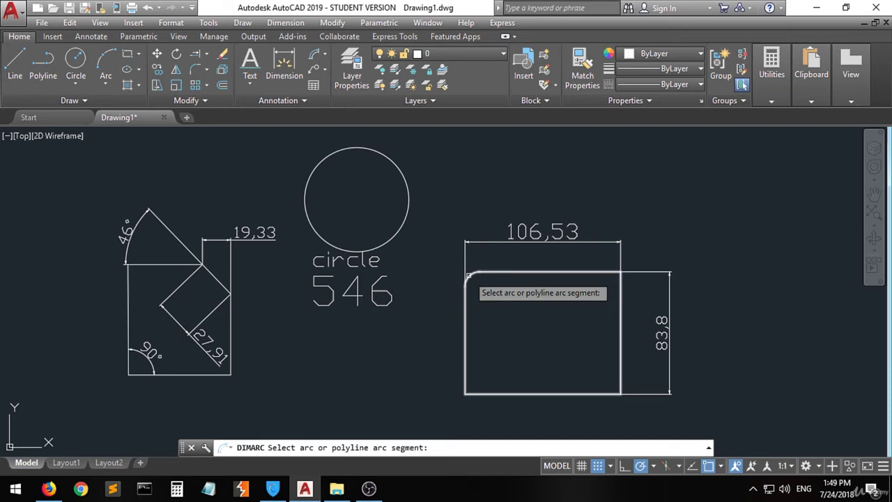
{"action": "scroll", "coordinate": [468, 276], "scroll_direction": "up", "scroll_amount": 4}
{"action": "left_click", "coordinate": [469, 276]}
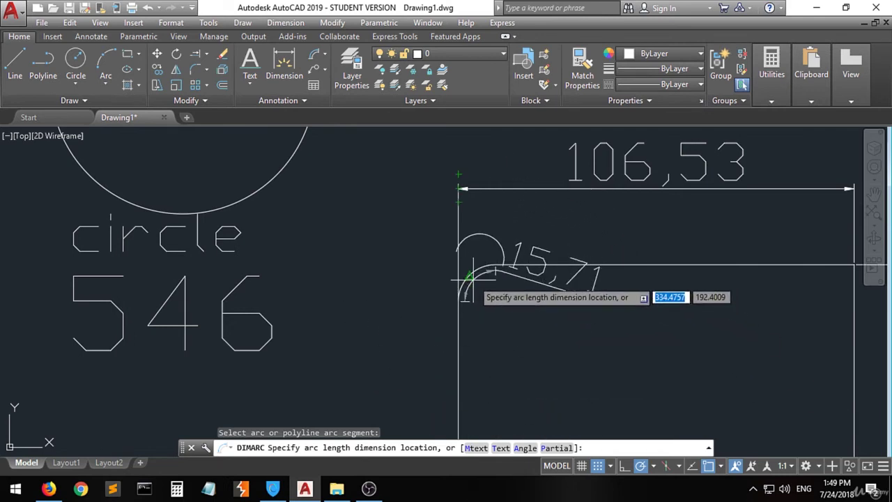
{"action": "left_click", "coordinate": [469, 276]}
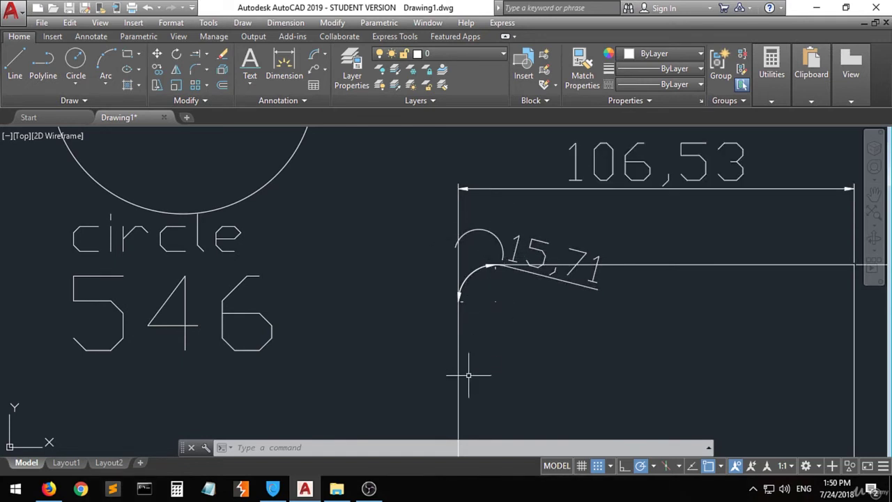
Step: Add a radius dimension to the circle, placing its text outside the circle to the upper right
{"action": "scroll", "coordinate": [490, 285], "scroll_direction": "up", "scroll_amount": 2}
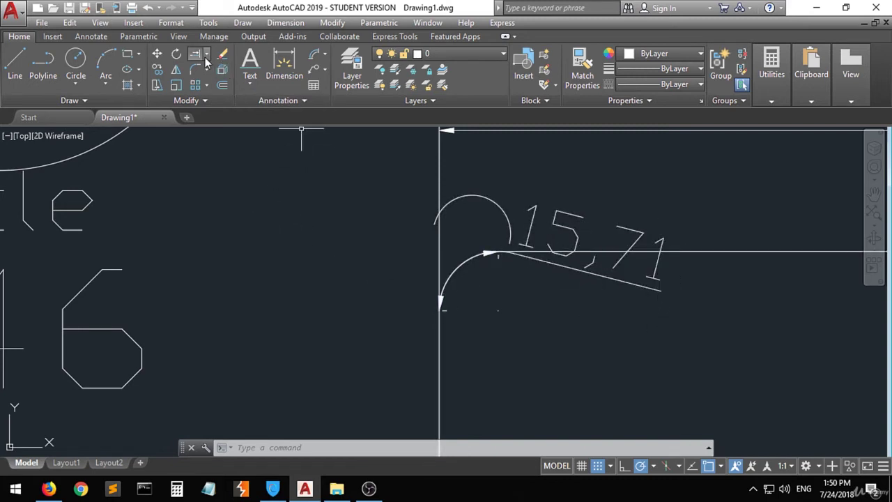
{"action": "scroll", "coordinate": [254, 205], "scroll_direction": "down", "scroll_amount": 10}
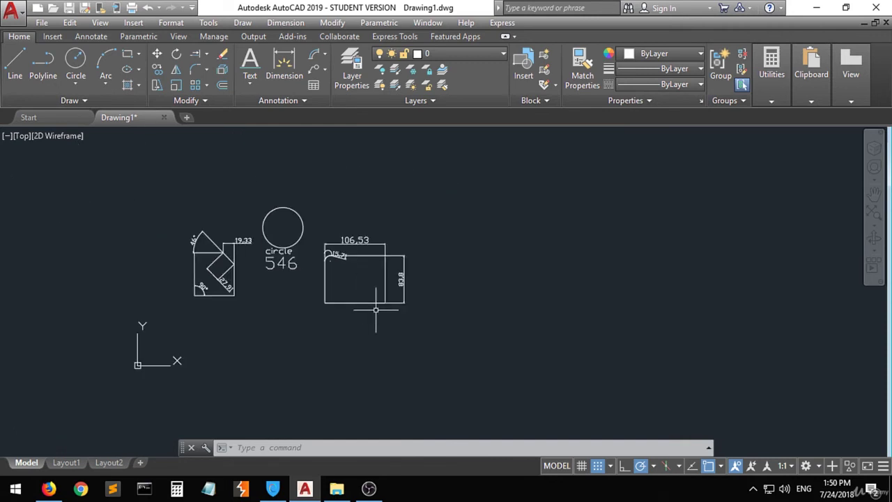
{"action": "scroll", "coordinate": [260, 227], "scroll_direction": "up", "scroll_amount": 2}
{"action": "scroll", "coordinate": [297, 254], "scroll_direction": "up", "scroll_amount": 2}
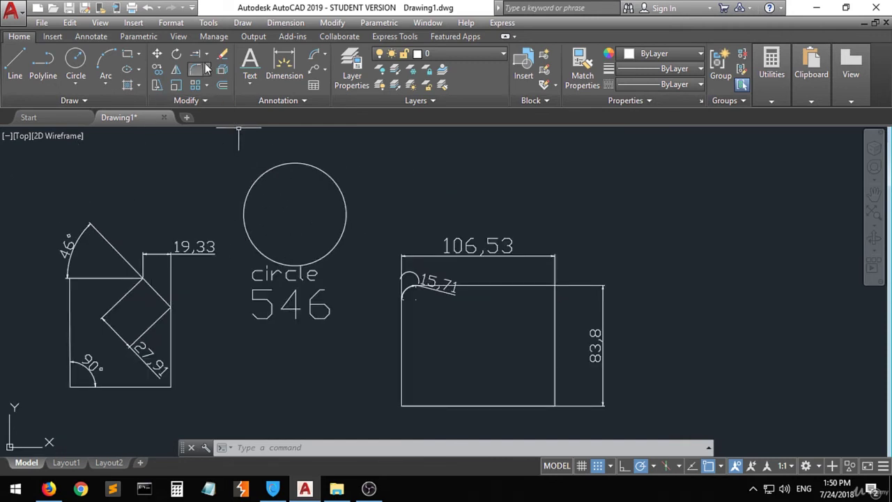
{"action": "left_click", "coordinate": [325, 59]}
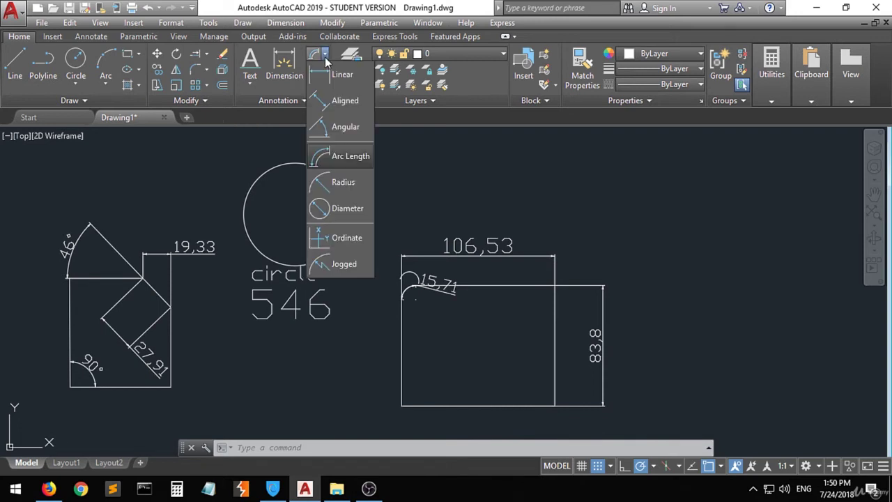
{"action": "left_click", "coordinate": [343, 184]}
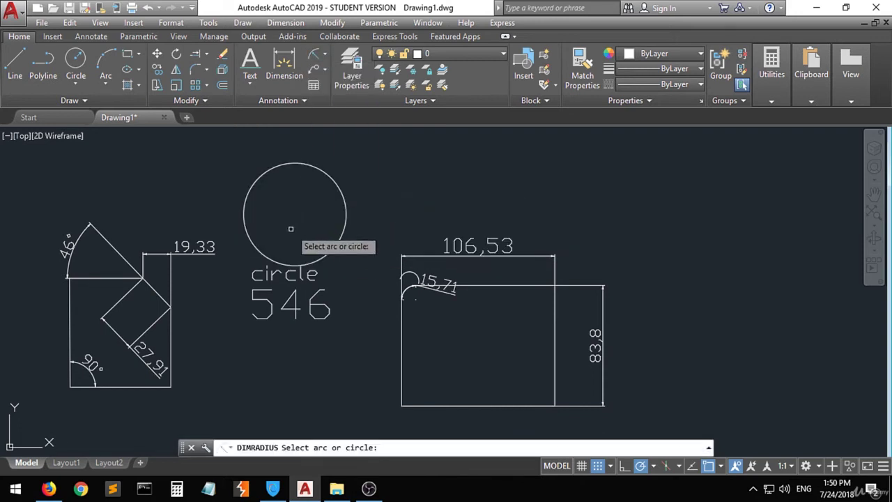
{"action": "left_click", "coordinate": [343, 230]}
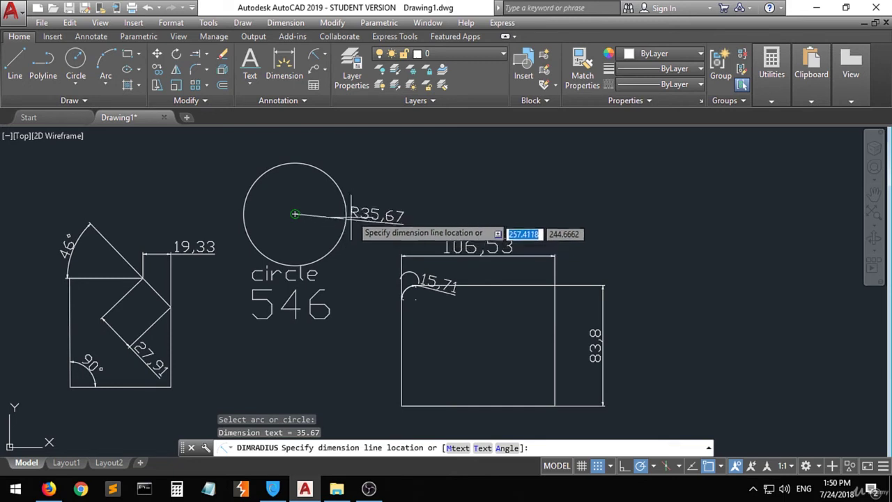
{"action": "left_click", "coordinate": [386, 200]}
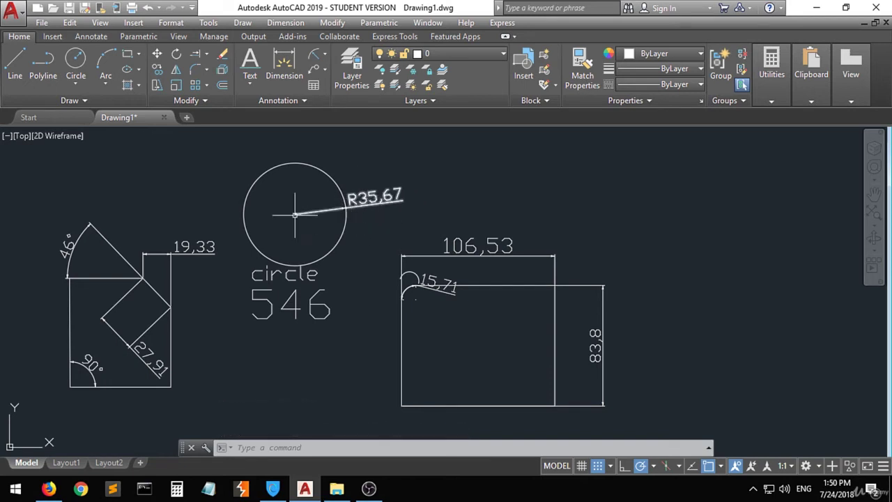
Step: Add a diameter dimension to the circle with its dimension line running horizontally through the center
{"action": "left_click", "coordinate": [325, 64]}
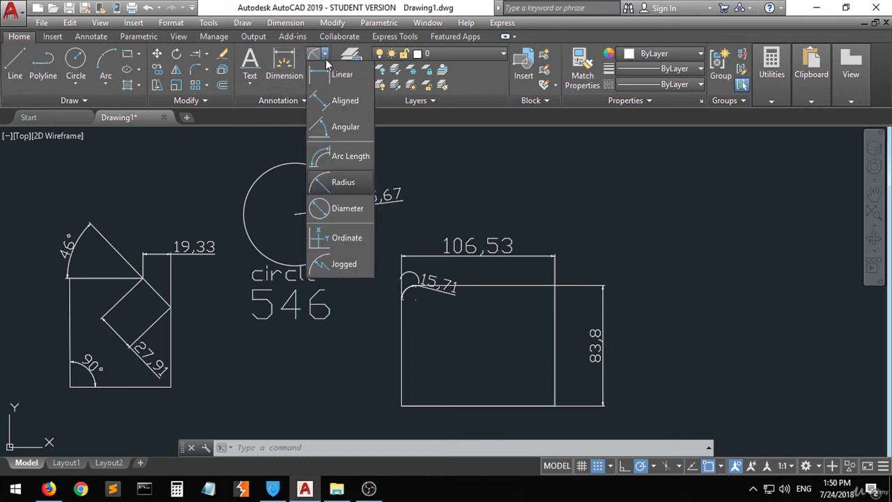
{"action": "left_click", "coordinate": [352, 208]}
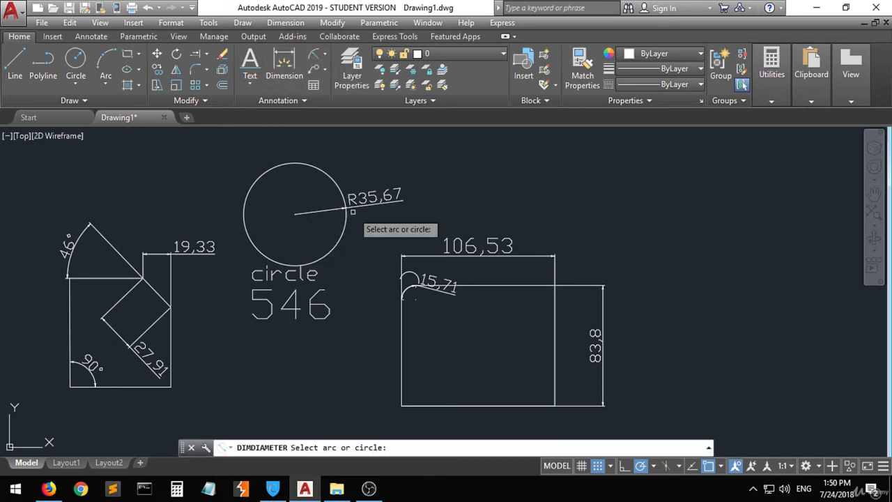
{"action": "left_click", "coordinate": [253, 242]}
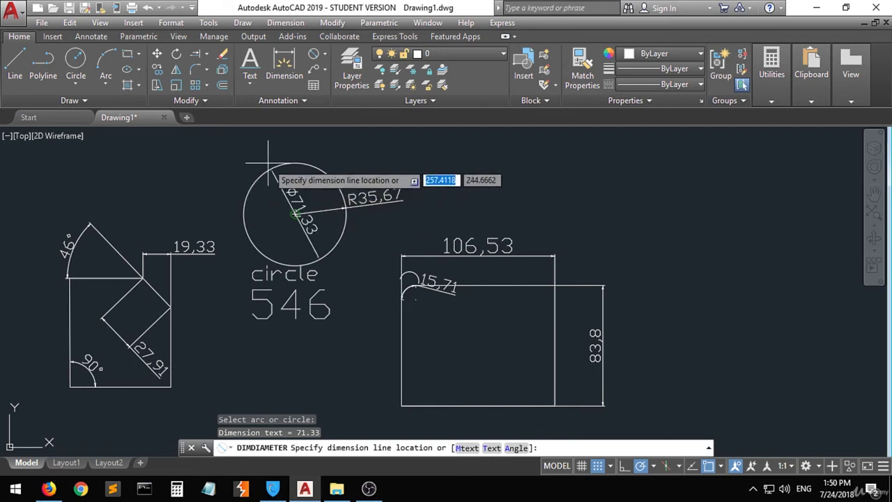
{"action": "left_click", "coordinate": [247, 230]}
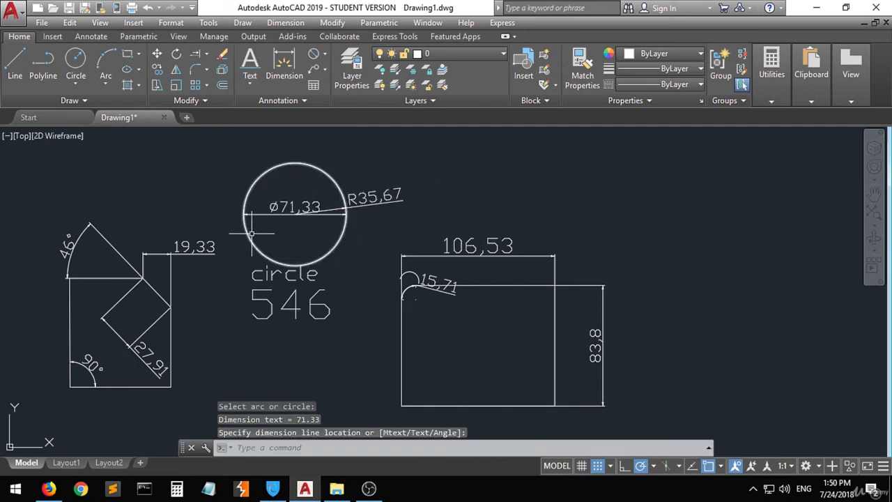
{"action": "scroll", "coordinate": [276, 204], "scroll_direction": "up", "scroll_amount": 4}
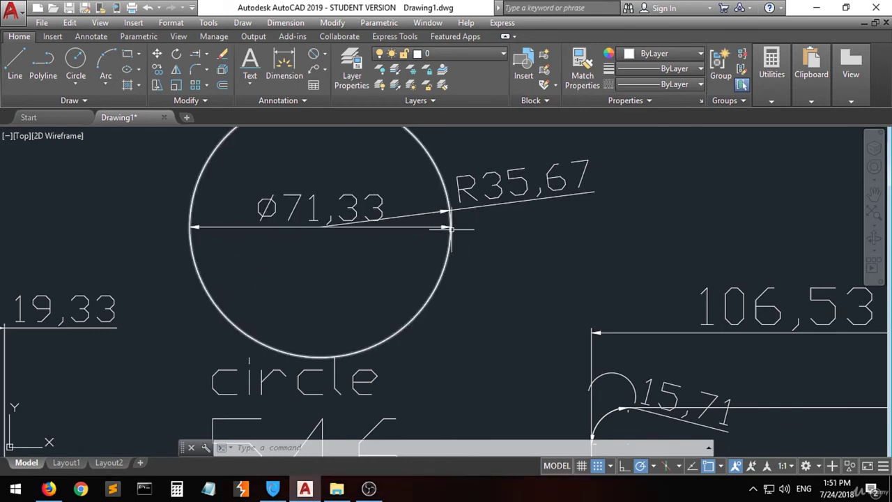
{"action": "scroll", "coordinate": [259, 241], "scroll_direction": "down", "scroll_amount": 4}
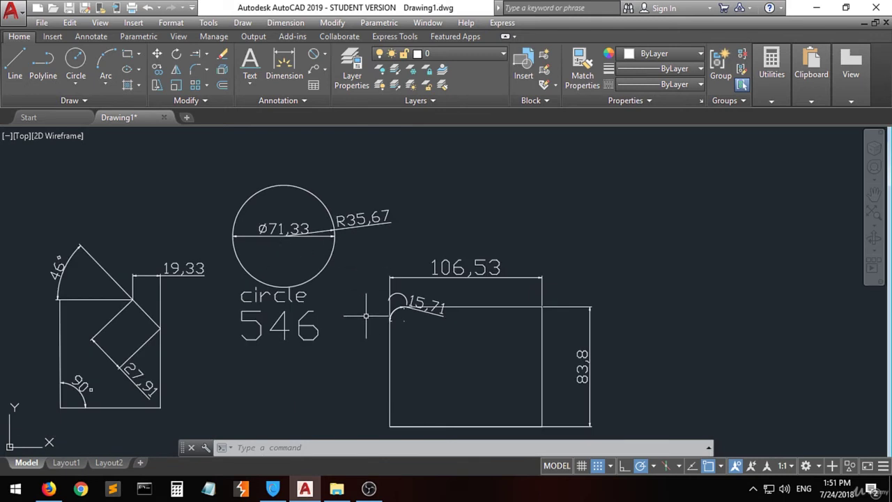
Step: Add an ordinate dimension at the large rectangle's lower-left corner, with the leader ending inside the rectangle
{"action": "left_click", "coordinate": [324, 54]}
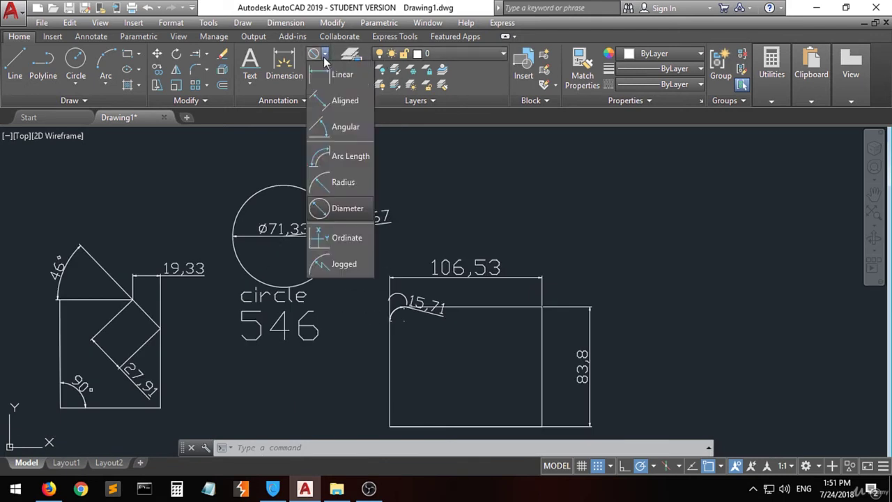
{"action": "left_click", "coordinate": [355, 246]}
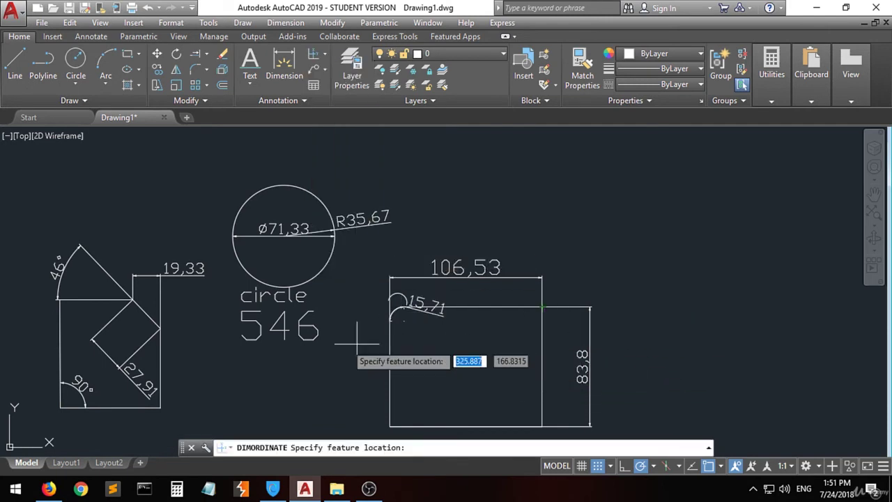
{"action": "scroll", "coordinate": [357, 343], "scroll_direction": "down", "scroll_amount": 3}
{"action": "scroll", "coordinate": [382, 405], "scroll_direction": "up", "scroll_amount": 5}
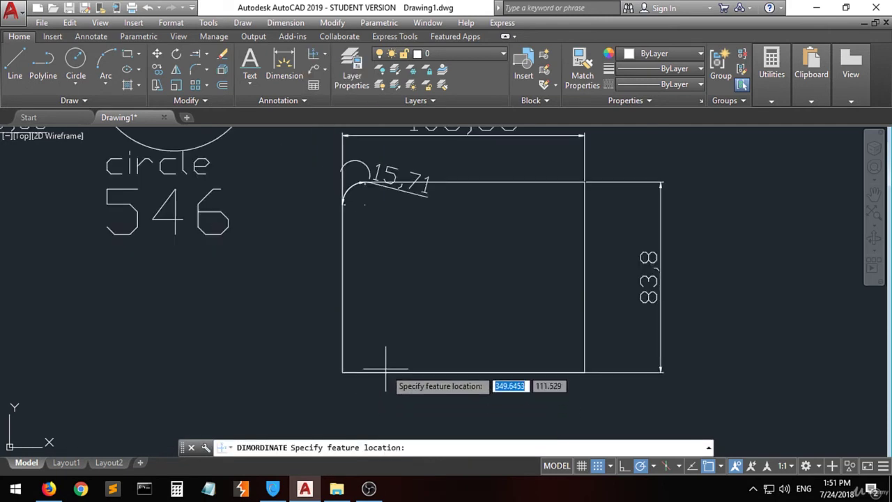
{"action": "left_click", "coordinate": [342, 372]}
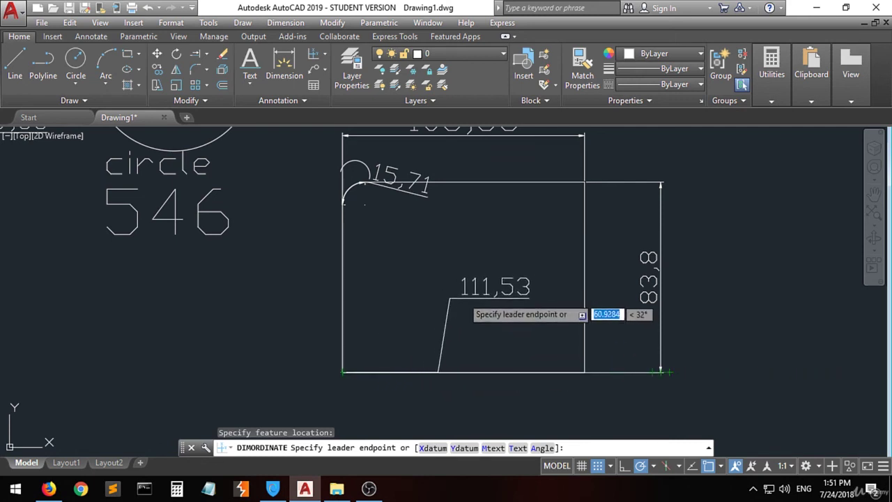
{"action": "left_click", "coordinate": [440, 272]}
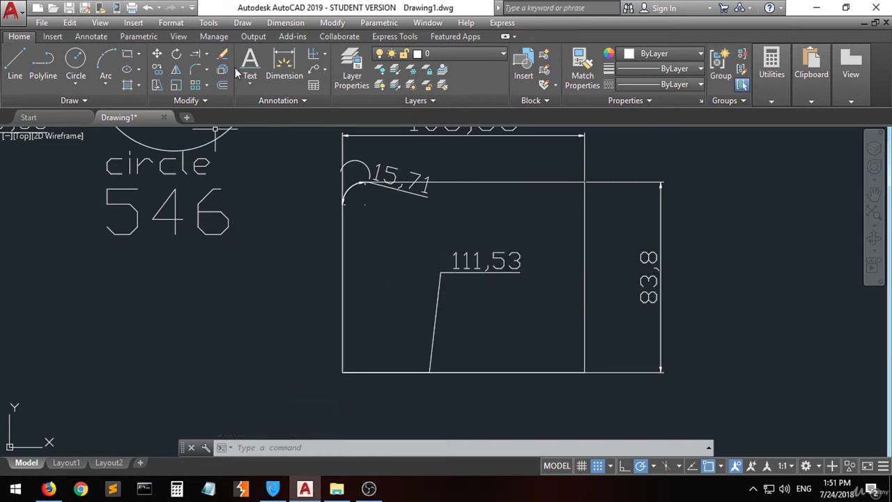
Step: Add an ordinate dimension at the lower-right corner of the leftmost shape, with the leader ending below and to its right
{"action": "left_click", "coordinate": [325, 55]}
{"action": "left_click", "coordinate": [345, 240]}
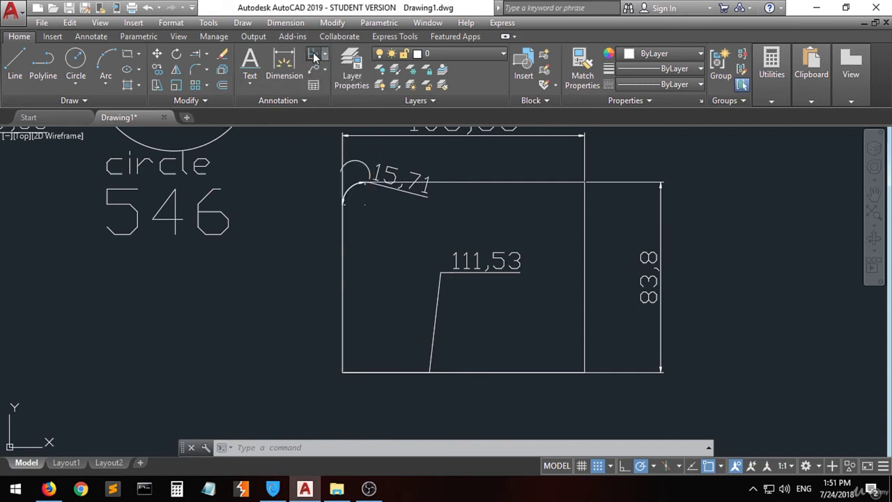
{"action": "scroll", "coordinate": [335, 261], "scroll_direction": "down", "scroll_amount": 3}
{"action": "scroll", "coordinate": [255, 299], "scroll_direction": "up", "scroll_amount": 3}
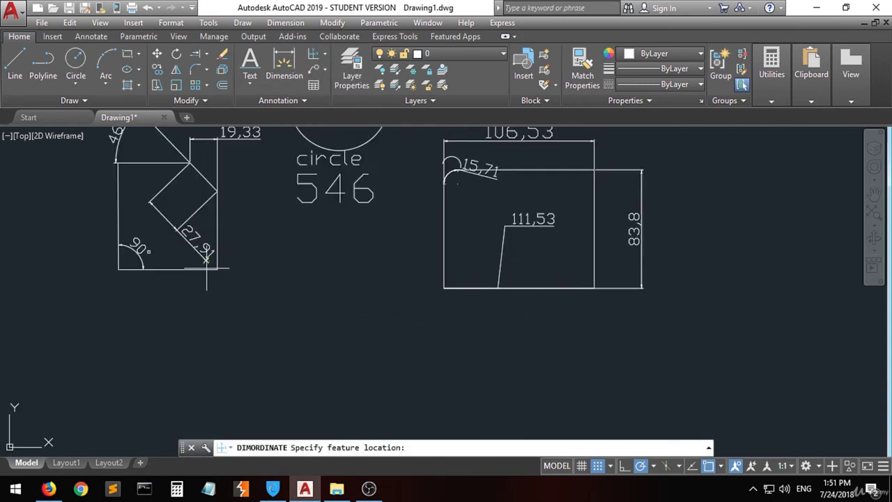
{"action": "left_click", "coordinate": [215, 269]}
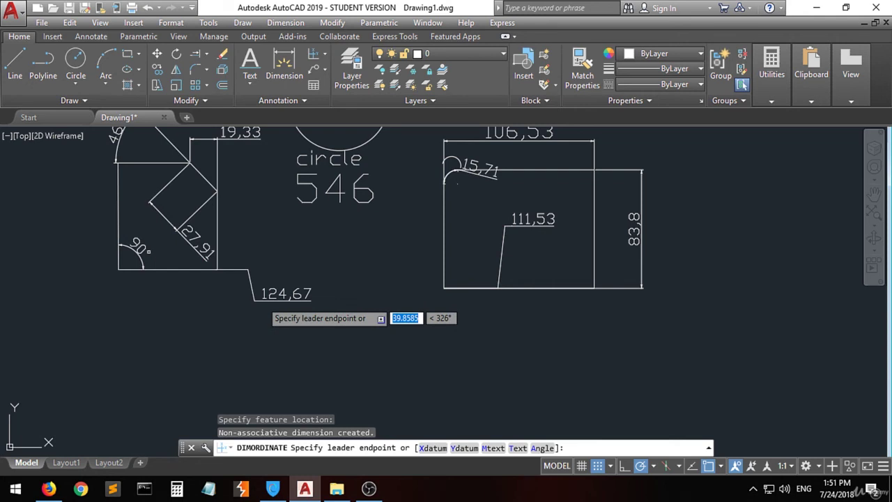
{"action": "left_click", "coordinate": [265, 313]}
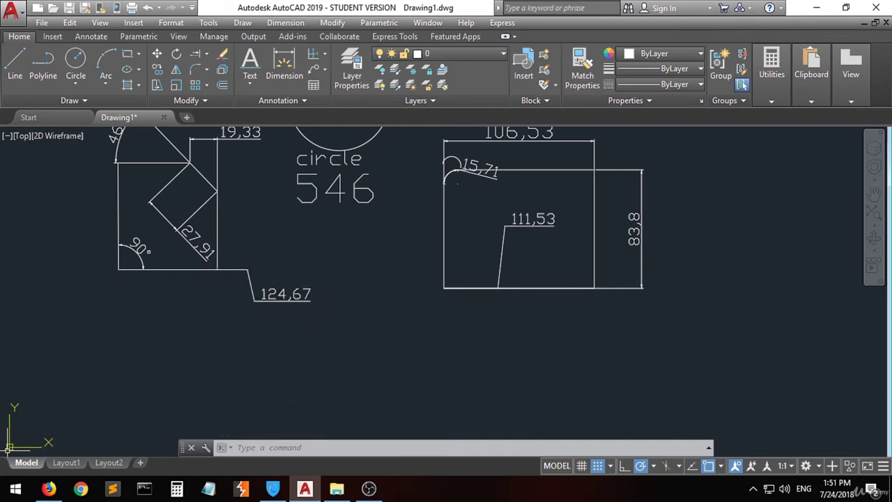
Step: Add a jogged radius dimension to the circle, overriding the center near the true center and placing the line toward the lower left
{"action": "left_click", "coordinate": [325, 54]}
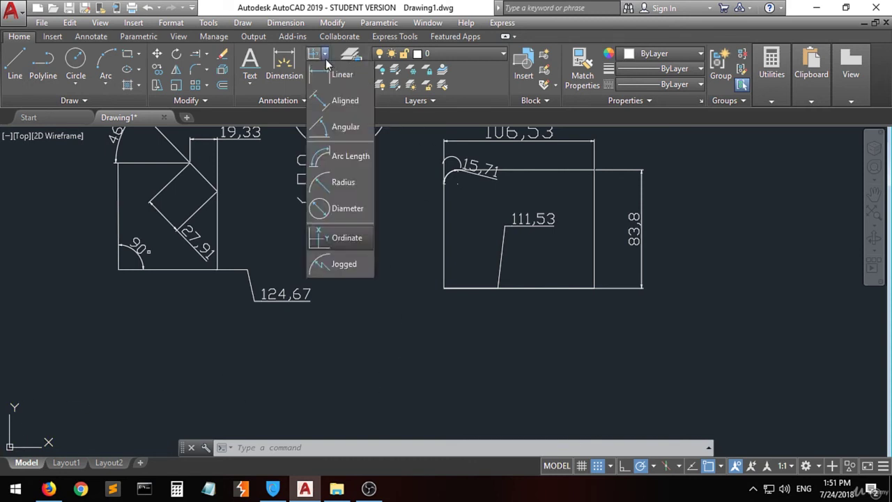
{"action": "left_click", "coordinate": [344, 265]}
{"action": "scroll", "coordinate": [300, 343], "scroll_direction": "down", "scroll_amount": 2}
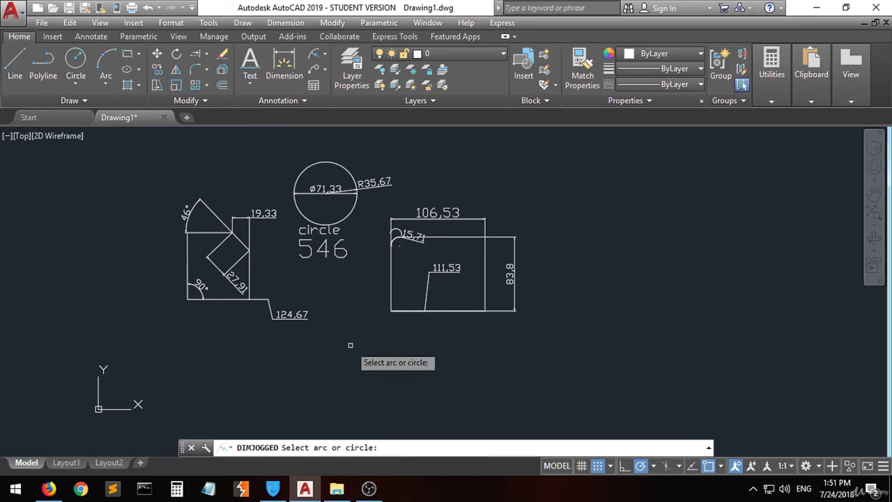
{"action": "scroll", "coordinate": [370, 185], "scroll_direction": "up", "scroll_amount": 2}
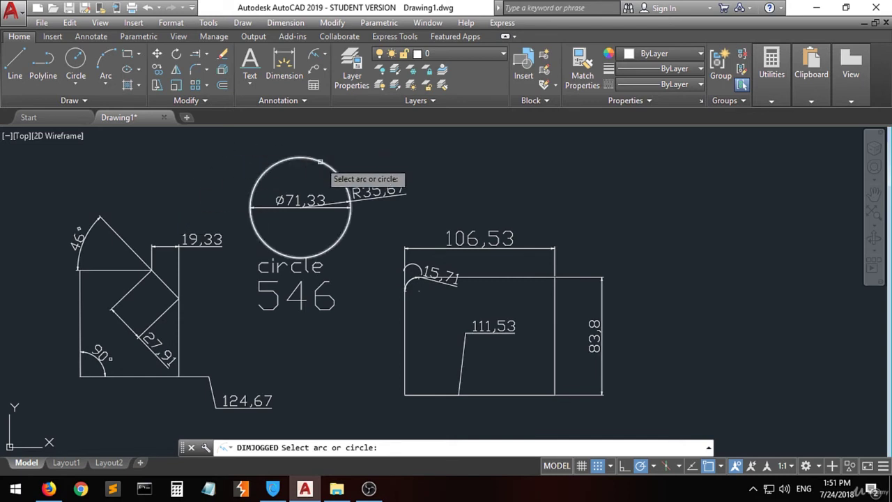
{"action": "left_click", "coordinate": [281, 159]}
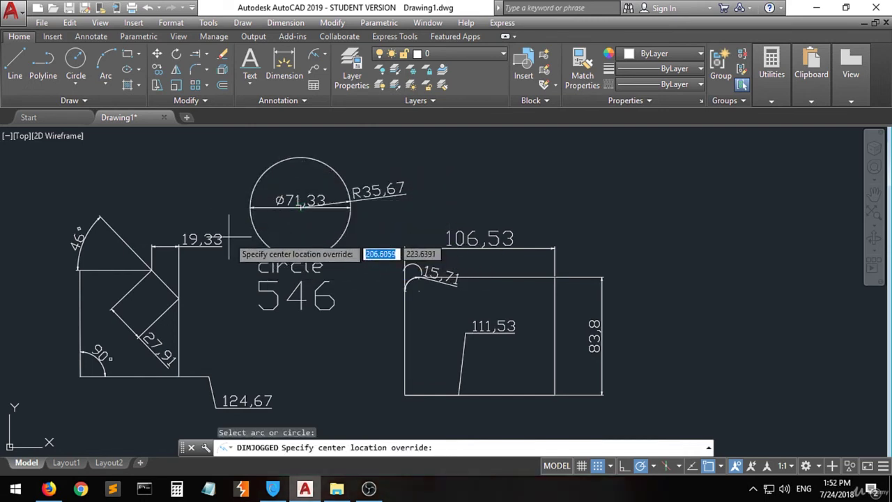
{"action": "left_click", "coordinate": [299, 210]}
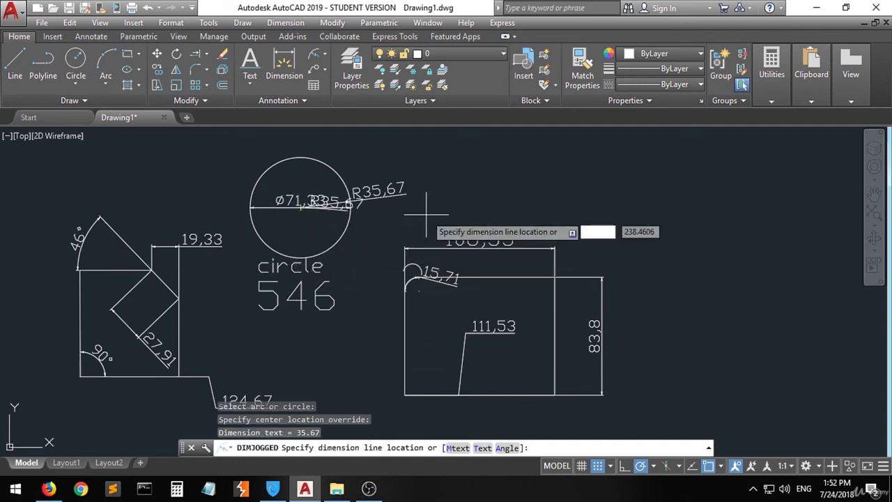
{"action": "left_click", "coordinate": [252, 259]}
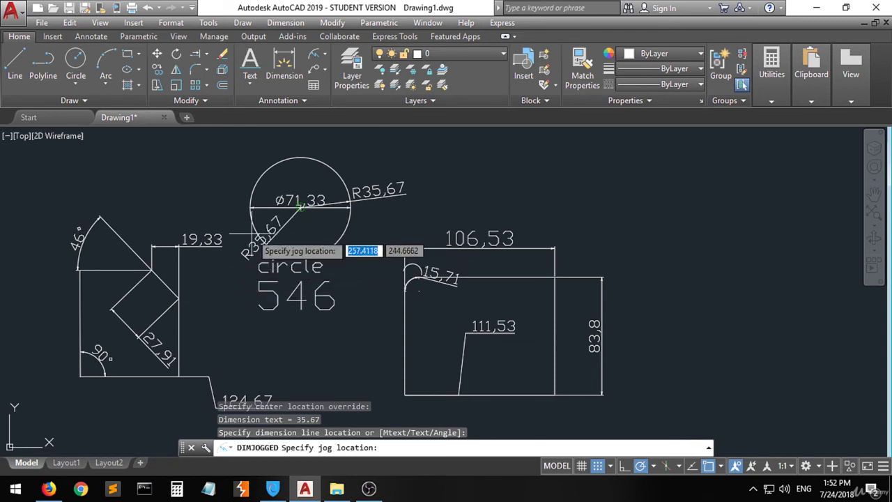
{"action": "left_click", "coordinate": [272, 226]}
{"action": "scroll", "coordinate": [270, 230], "scroll_direction": "up", "scroll_amount": 2}
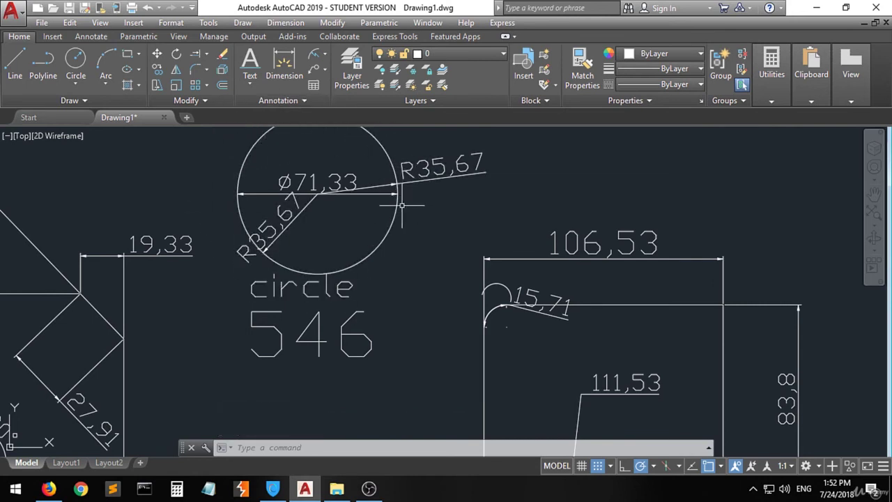
{"action": "scroll", "coordinate": [400, 196], "scroll_direction": "down", "scroll_amount": 3}
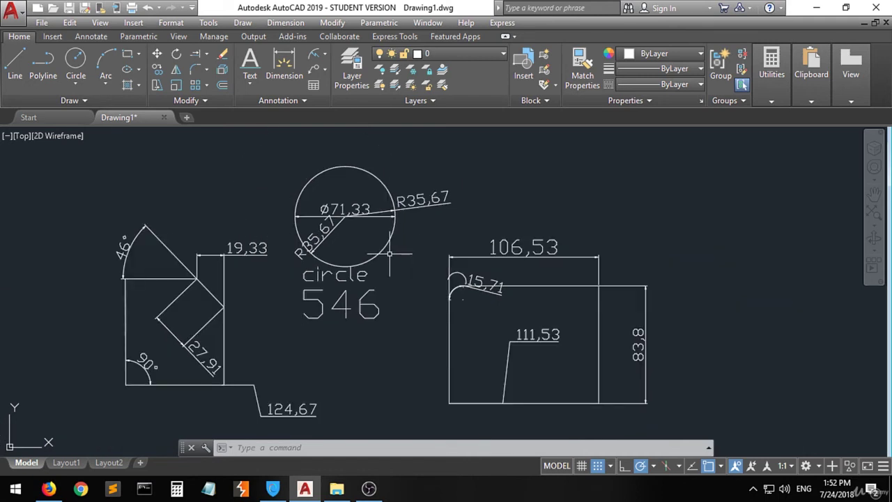
{"action": "scroll", "coordinate": [400, 209], "scroll_direction": "up", "scroll_amount": 3}
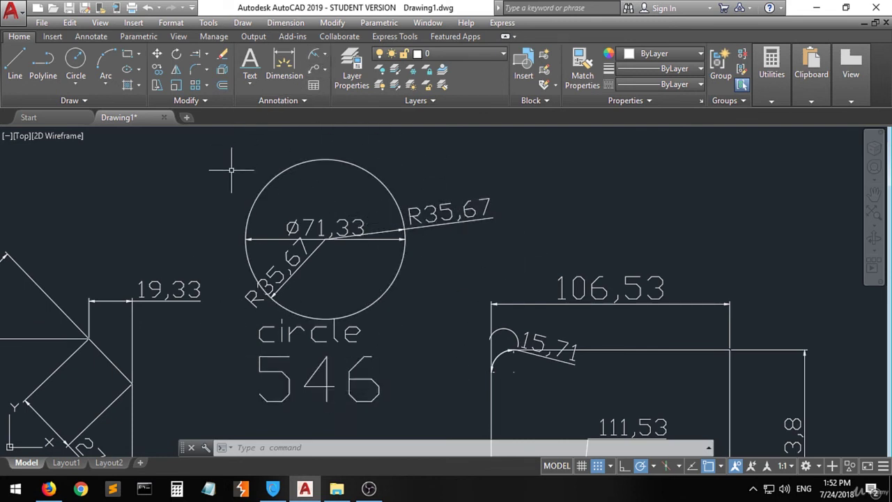
{"action": "scroll", "coordinate": [218, 209], "scroll_direction": "down", "scroll_amount": 3}
{"action": "scroll", "coordinate": [369, 334], "scroll_direction": "down", "scroll_amount": 2}
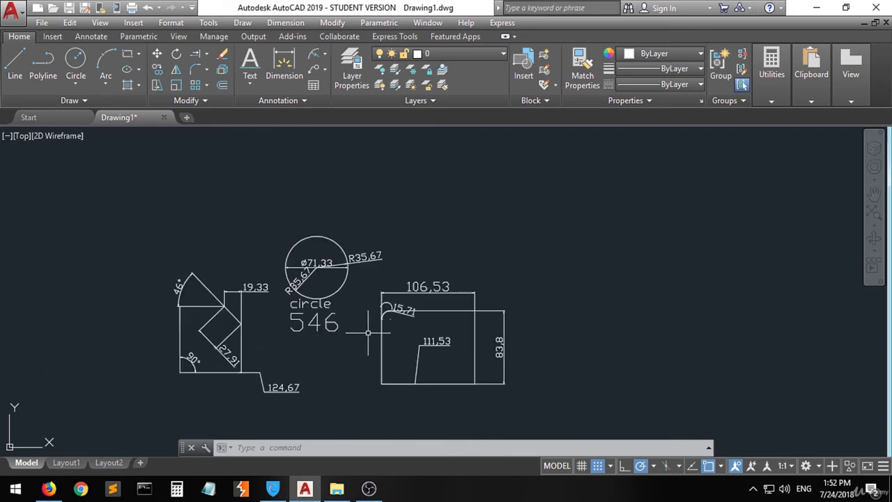
Step: Start inserting an empty table in the Standard style and set it to 4 data rows
{"action": "left_click", "coordinate": [313, 86]}
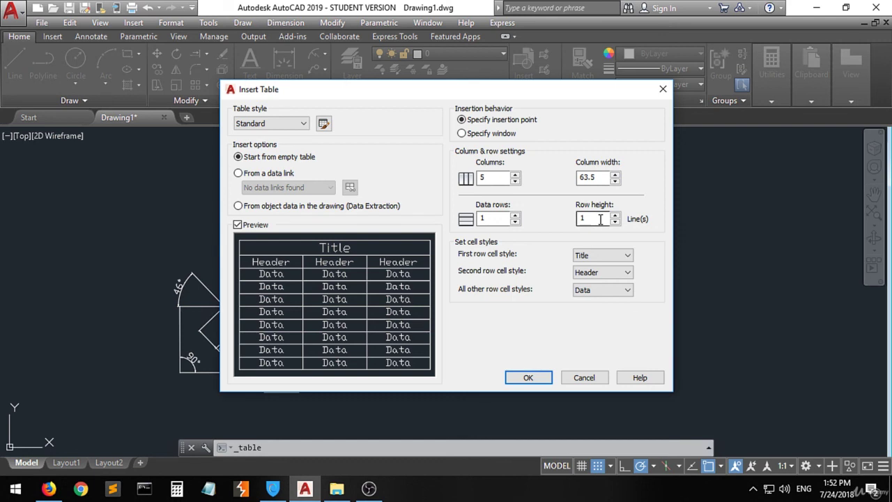
{"action": "left_click", "coordinate": [496, 219]}
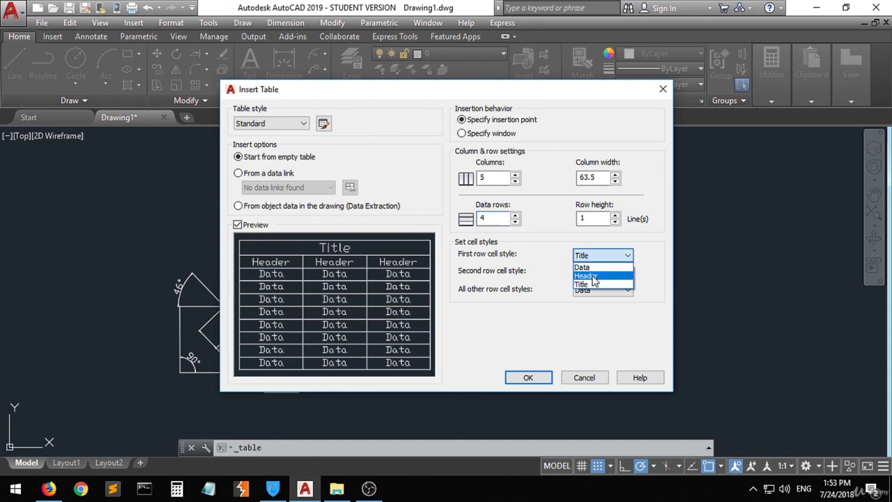
Step: Try the Header and Data cell styles on the table's first row and restore Title
{"action": "left_click", "coordinate": [594, 275]}
{"action": "left_click", "coordinate": [600, 256]}
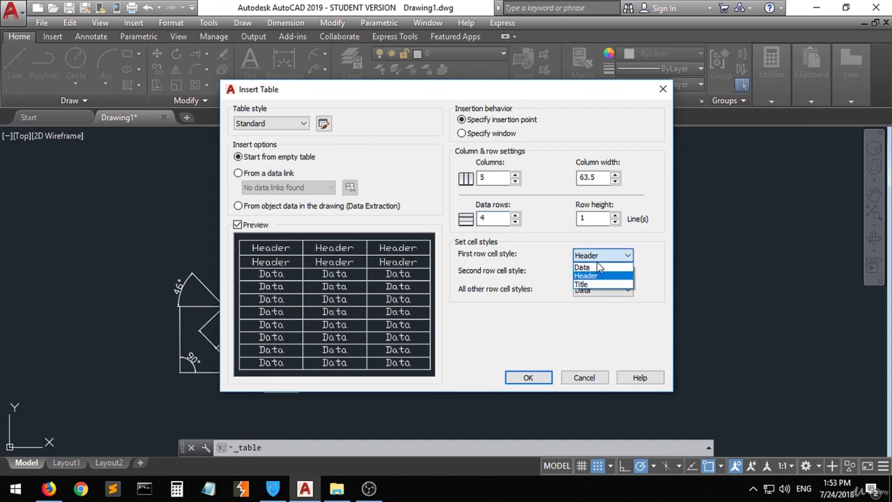
{"action": "left_click", "coordinate": [597, 271]}
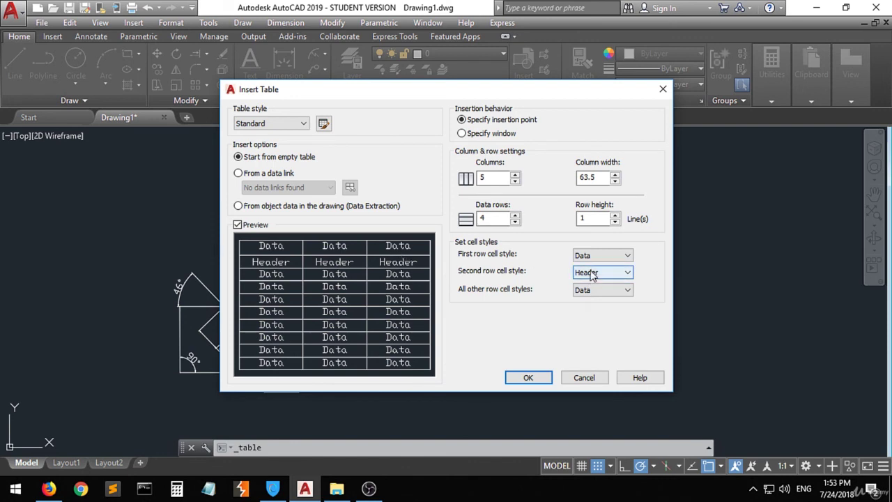
{"action": "left_click", "coordinate": [593, 255]}
{"action": "left_click", "coordinate": [585, 284]}
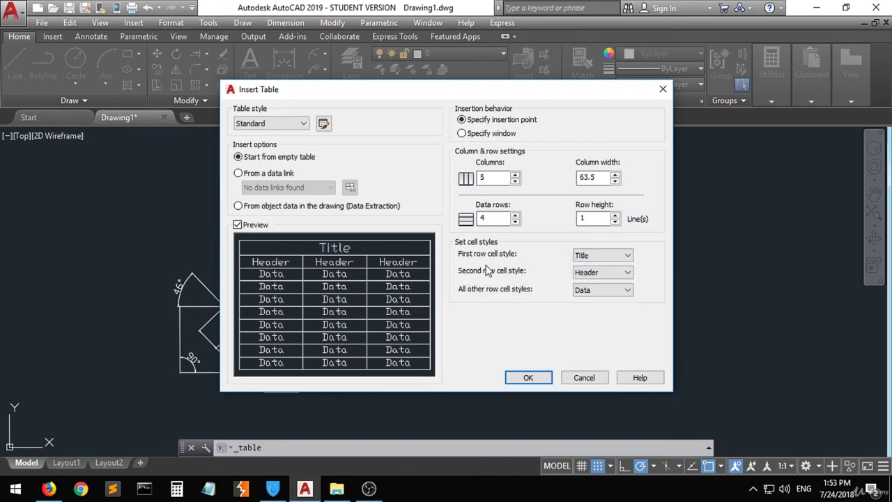
Step: Try the Data cell style on the table's second row and restore Header
{"action": "left_click", "coordinate": [625, 277]}
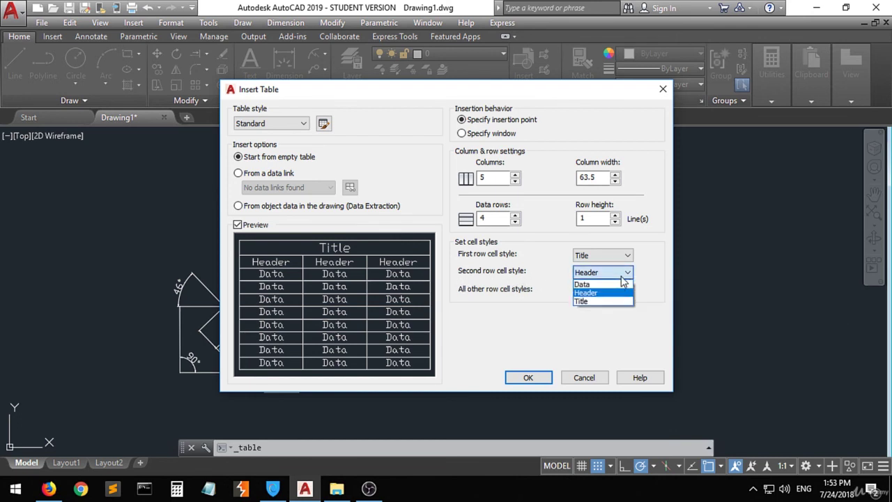
{"action": "left_click", "coordinate": [585, 284]}
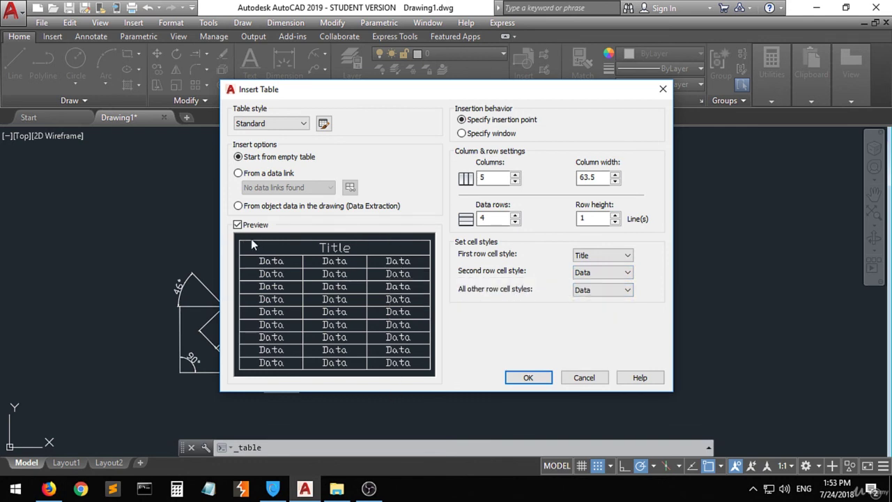
{"action": "left_click", "coordinate": [624, 273]}
{"action": "left_click", "coordinate": [612, 293]}
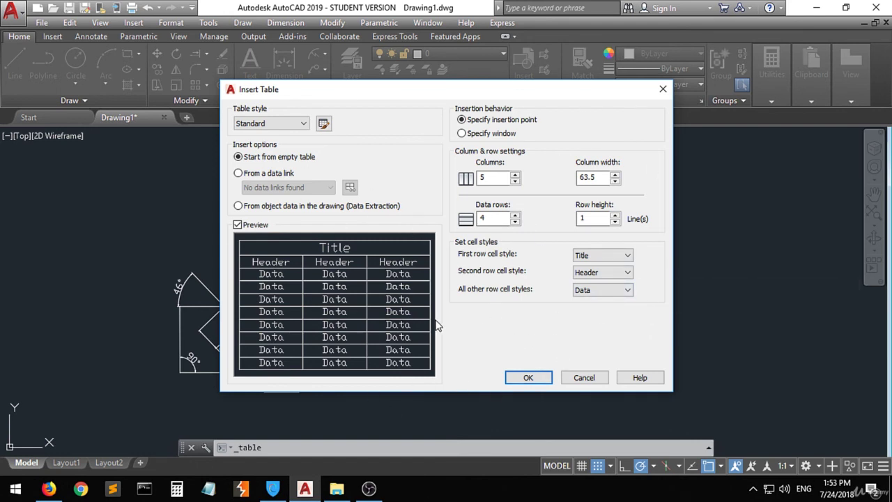
Step: Try the Header cell style on all other table rows and restore Data
{"action": "left_click", "coordinate": [607, 296]}
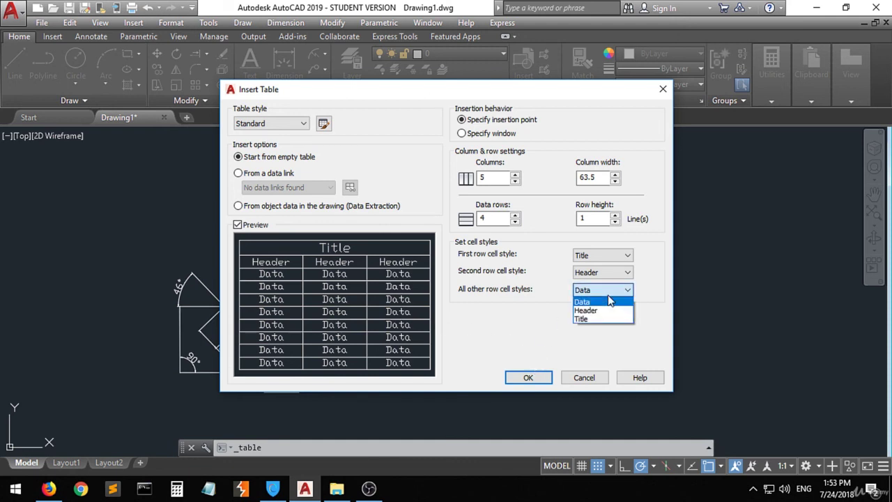
{"action": "left_click", "coordinate": [605, 311]}
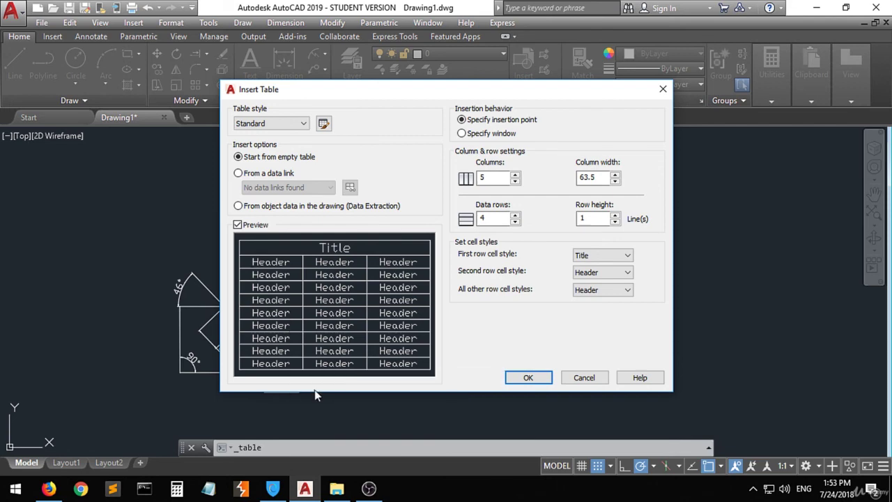
{"action": "left_click", "coordinate": [616, 290]}
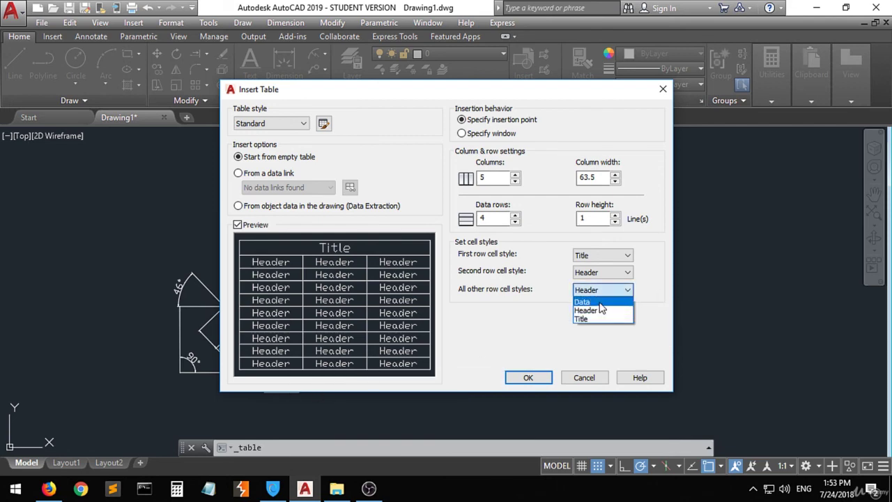
{"action": "left_click", "coordinate": [598, 302]}
Step: Accept the table settings and place the table in the empty area above the circle
{"action": "left_click", "coordinate": [529, 378]}
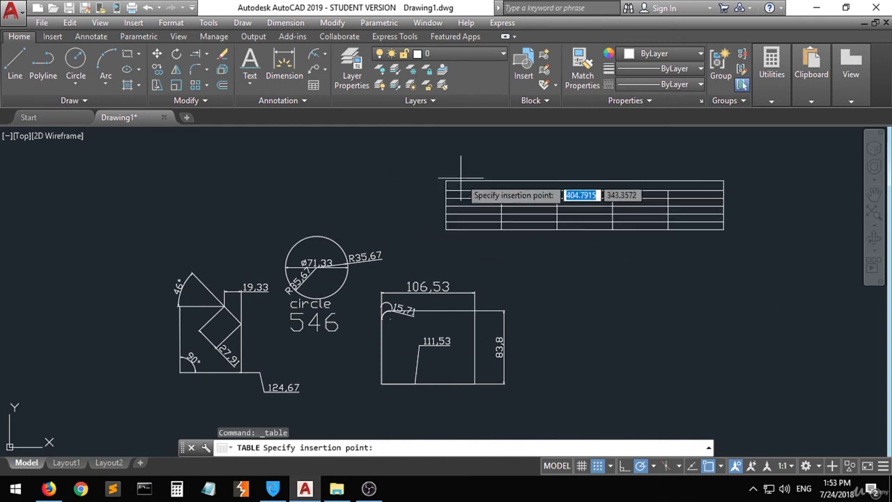
{"action": "left_click", "coordinate": [222, 161]}
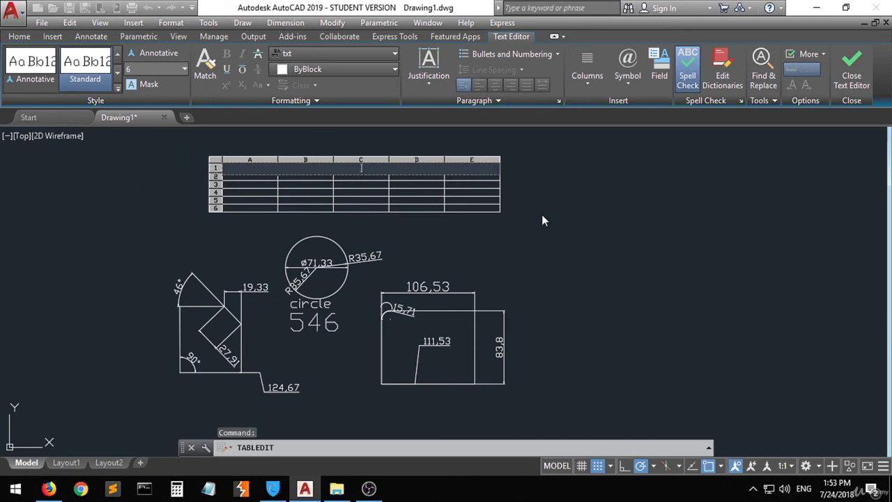
Step: Enter "title" in the table's merged title row
{"action": "scroll", "coordinate": [430, 156], "scroll_direction": "up", "scroll_amount": 2}
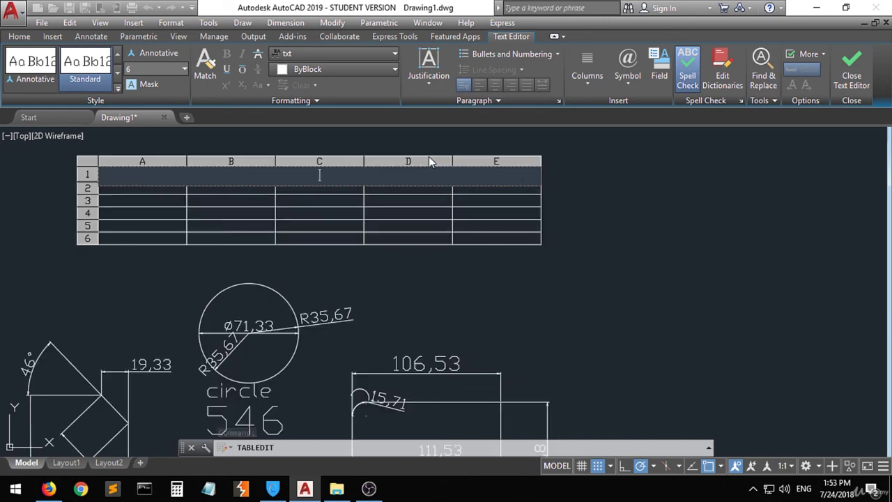
{"action": "middle_click_drag", "start_coordinate": [275, 263], "coordinate": [305, 333]}
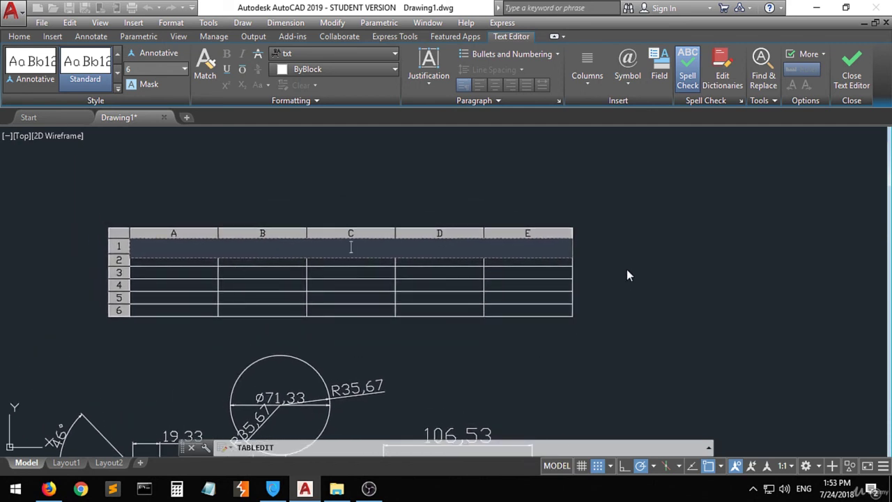
{"action": "mouse_move", "coordinate": [385, 191]}
{"action": "middle_mouse_down"}
{"action": "mouse_move", "coordinate": [387, 132]}
{"action": "mouse_move", "coordinate": [439, 203]}
{"action": "mouse_move", "coordinate": [458, 175]}
{"action": "middle_mouse_up"}
{"action": "mouse_move", "coordinate": [509, 207]}
{"action": "middle_mouse_down"}
{"action": "mouse_move", "coordinate": [439, 183]}
{"action": "mouse_move", "coordinate": [432, 221]}
{"action": "middle_mouse_up"}
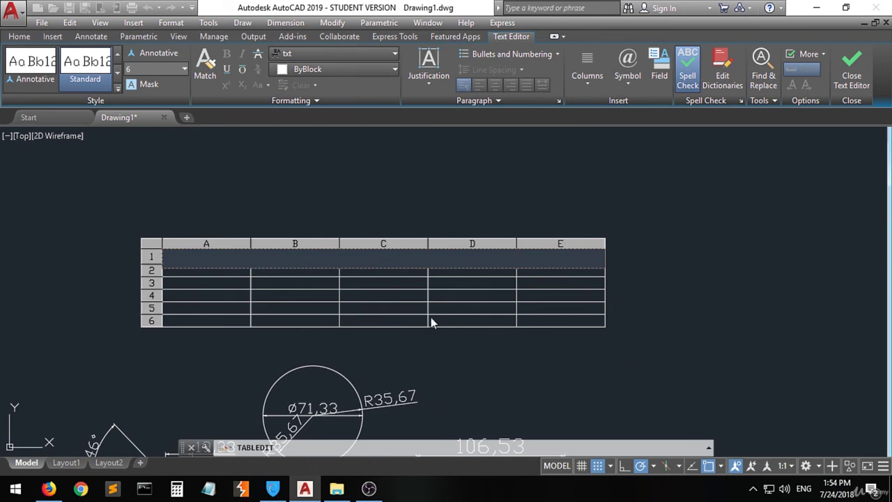
{"action": "mouse_move", "coordinate": [459, 369]}
{"action": "middle_mouse_down"}
{"action": "mouse_move", "coordinate": [467, 189]}
{"action": "mouse_move", "coordinate": [482, 189]}
{"action": "mouse_move", "coordinate": [492, 357]}
{"action": "mouse_move", "coordinate": [465, 335]}
{"action": "middle_mouse_up"}
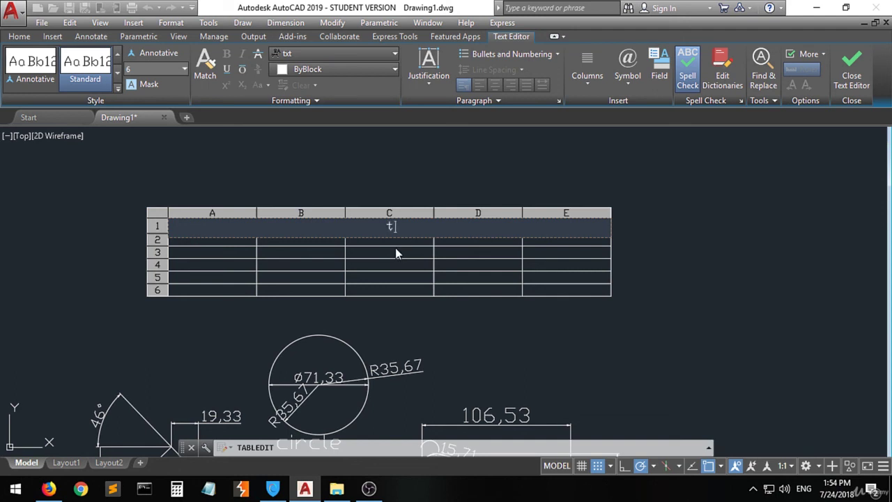
{"action": "type", "text": "itle"}
{"action": "key", "text": "Tab"}
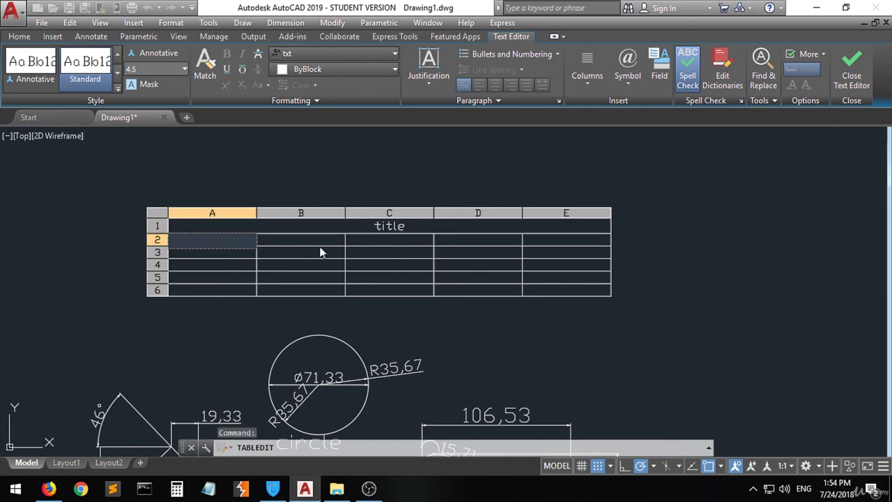
Step: Fill the first two cells of the table's header row with "hgvu" and 254
{"action": "type", "text": "hgvu"}
{"action": "key", "text": "Tab"}
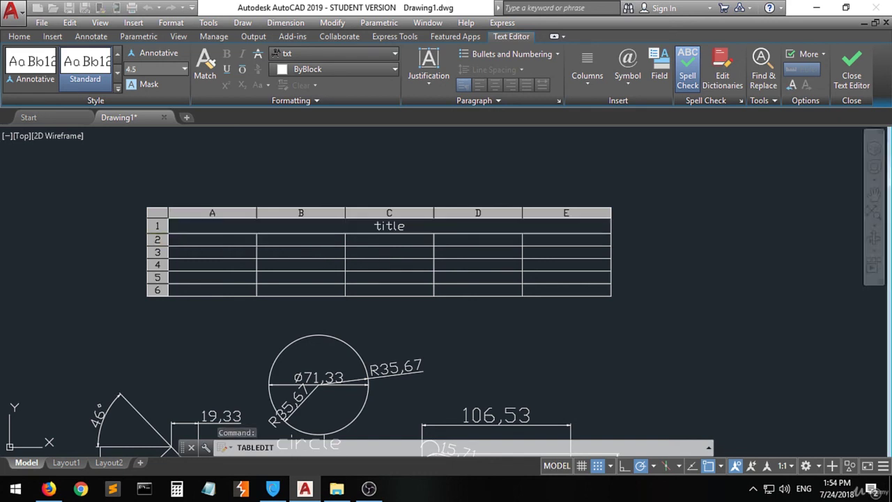
{"action": "type", "text": "254"}
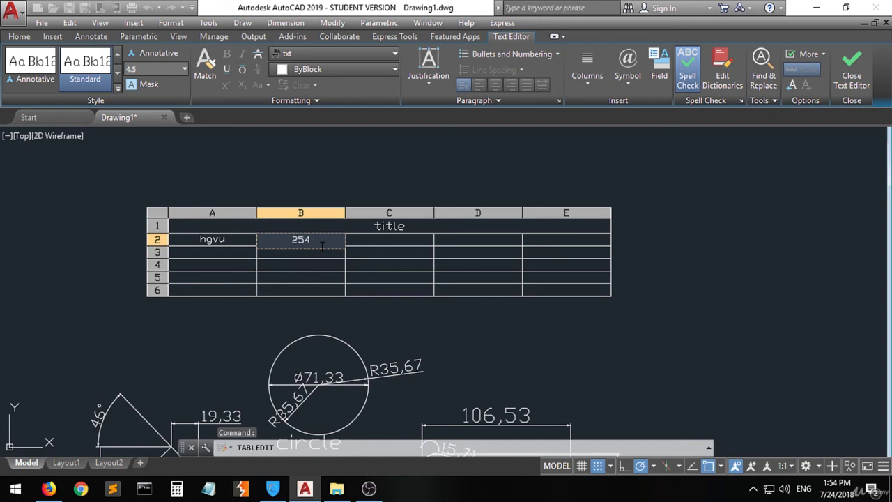
{"action": "key", "text": "Tab"}
Step: Move through the table's empty cells without entering anything and end cell editing
{"action": "key", "text": "Escape"}
{"action": "key", "text": "Tab"}
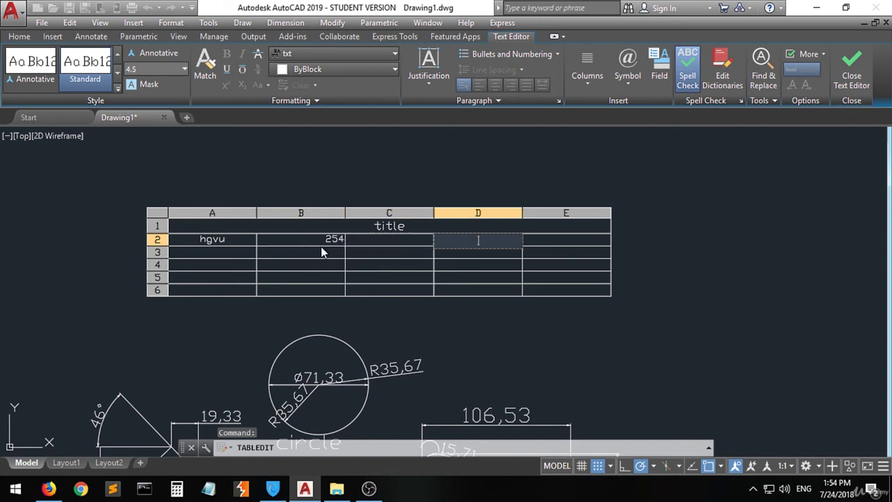
{"action": "key", "text": "Tab"}
{"action": "key", "text": "Down"}
{"action": "key", "text": "Left"}
{"action": "key", "text": "Left"}
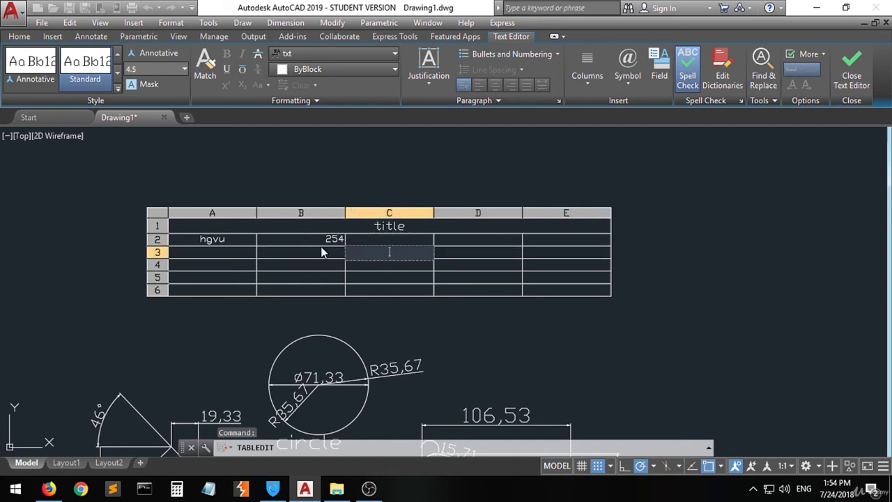
{"action": "key", "text": "Down"}
{"action": "key", "text": "Down"}
{"action": "key", "text": "Down"}
{"action": "key", "text": "Left"}
{"action": "key", "text": "Left"}
{"action": "key", "text": "shift+Tab"}
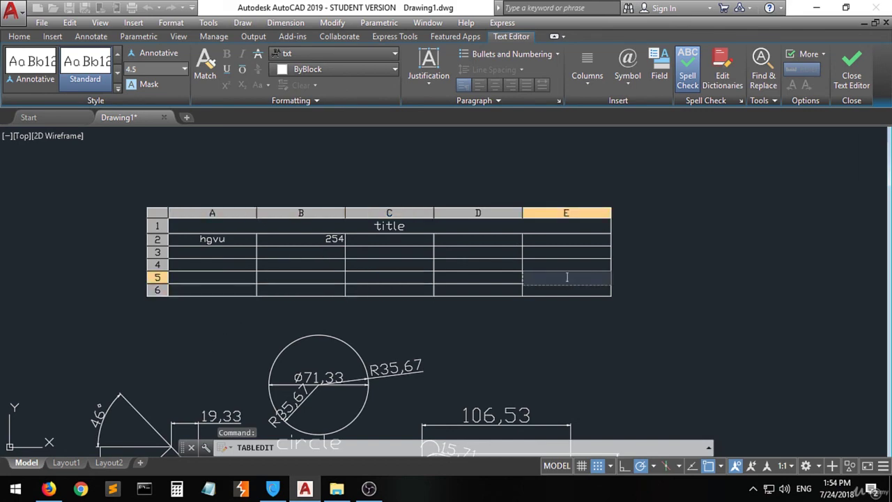
{"action": "key", "text": "Escape"}
{"action": "key", "text": "Escape"}
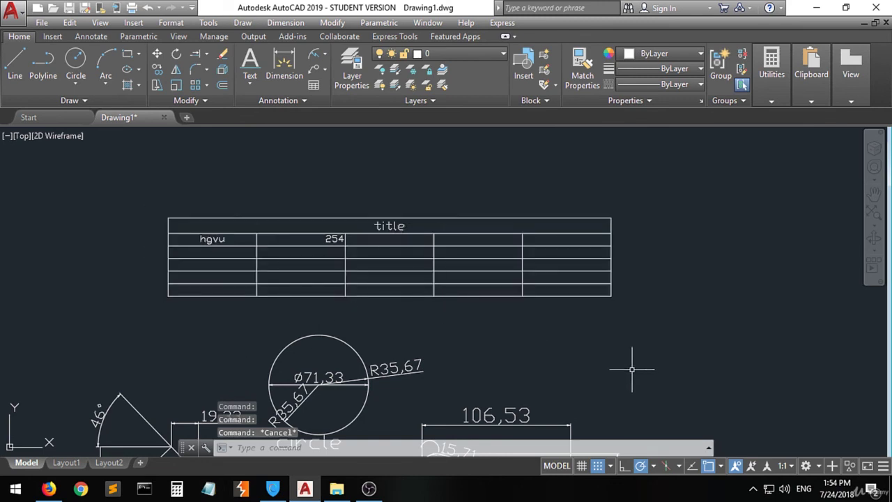
{"action": "scroll", "coordinate": [679, 348], "scroll_direction": "down", "scroll_amount": 2}
{"action": "scroll", "coordinate": [225, 265], "scroll_direction": "down", "scroll_amount": 3}
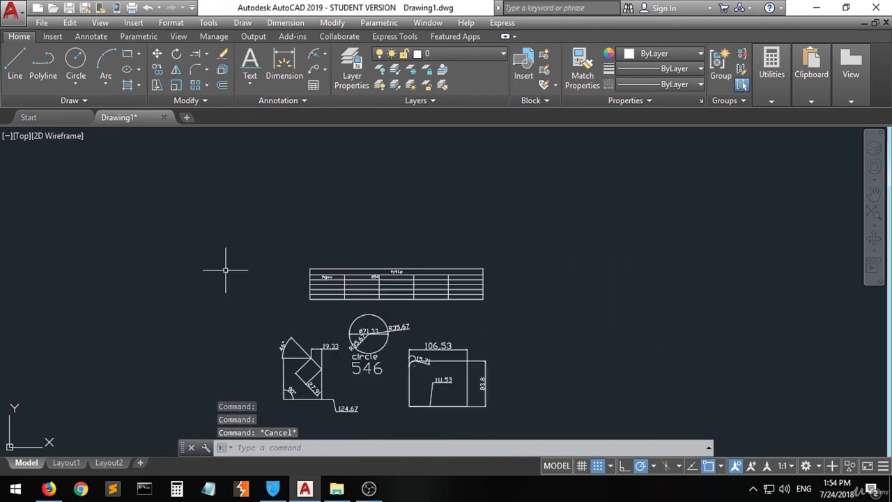
{"action": "scroll", "coordinate": [273, 261], "scroll_direction": "down", "scroll_amount": 2}
{"action": "scroll", "coordinate": [348, 340], "scroll_direction": "up", "scroll_amount": 2}
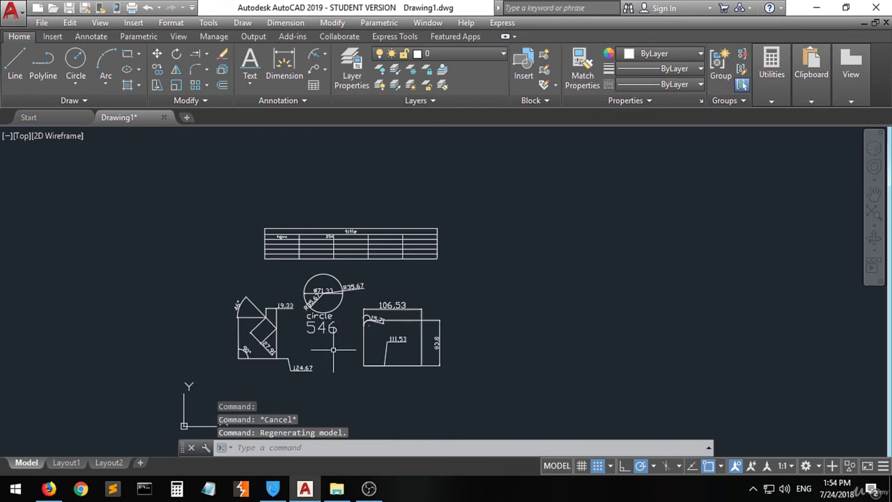